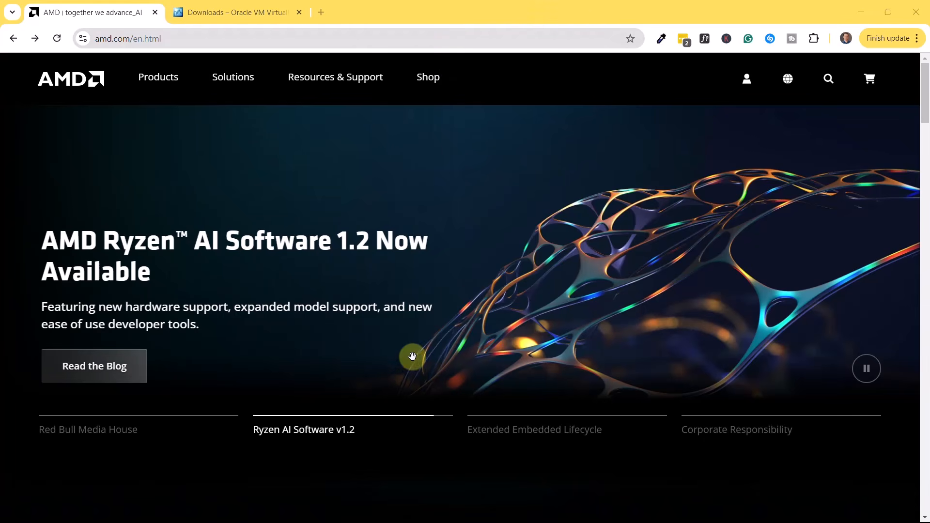
- From AMD's support resources, open the Vivado Design Suite downloads and browse the releases in the ISE Archive
click(326, 78)
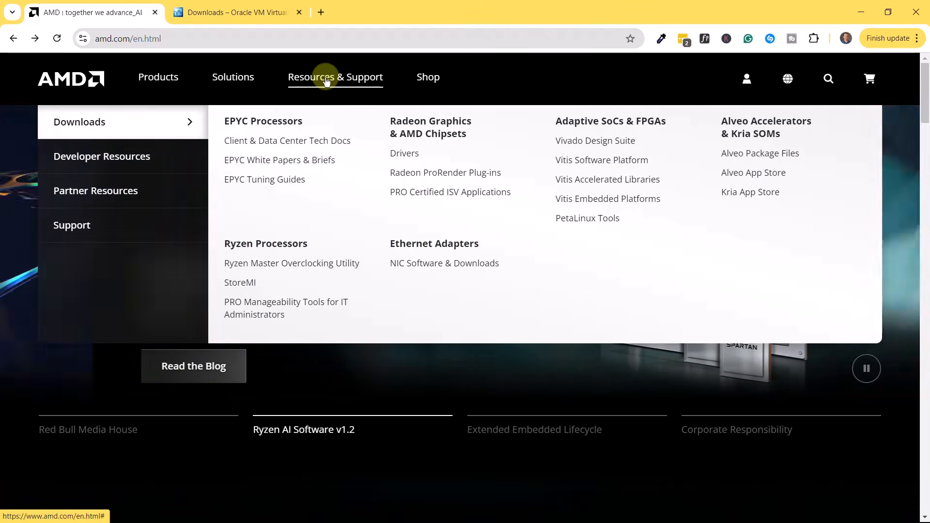
click(589, 147)
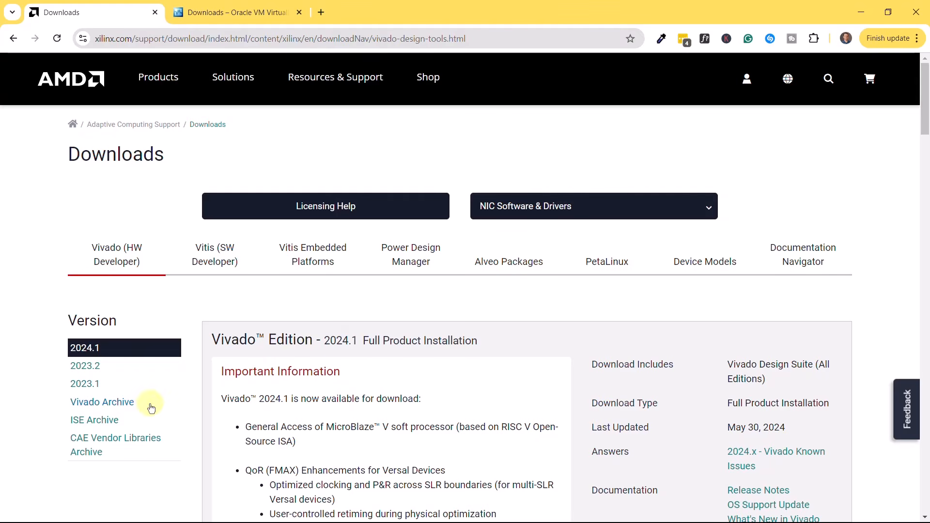
click(96, 424)
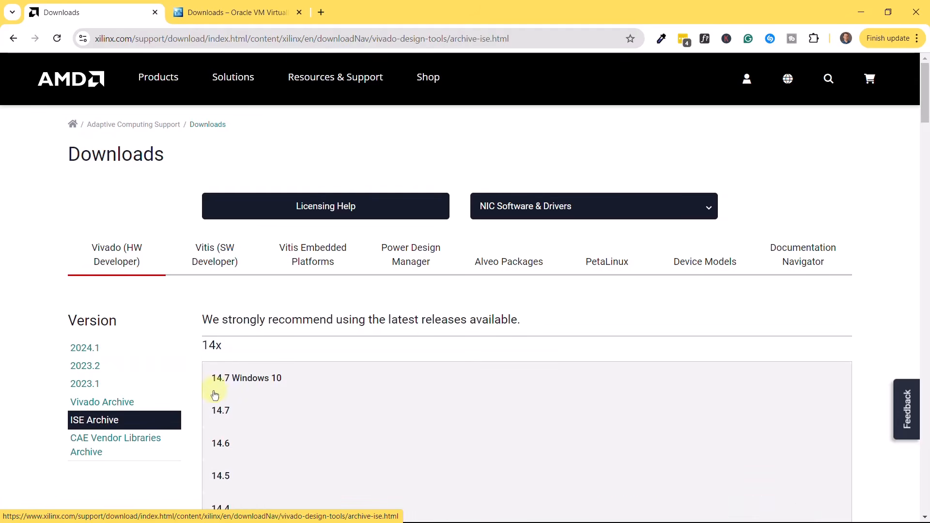
scroll(242, 339, down, 15)
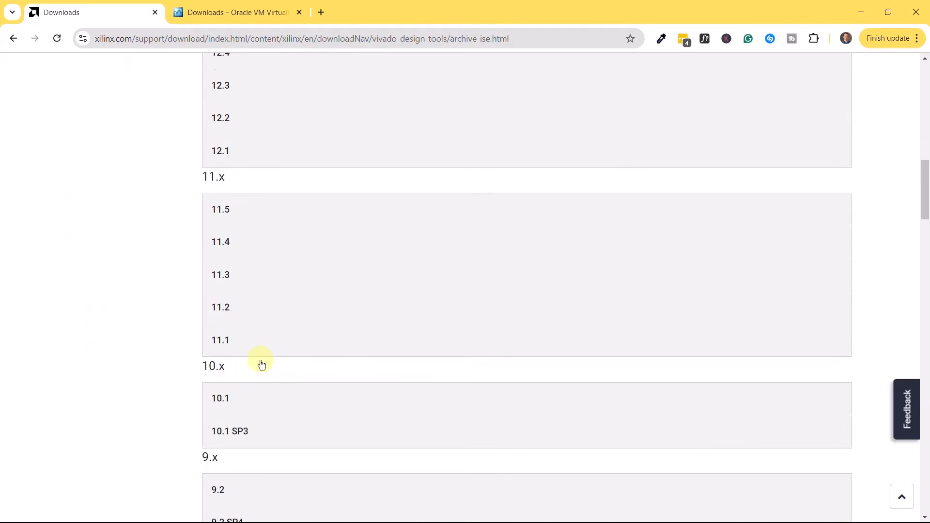
scroll(257, 364, up, 15)
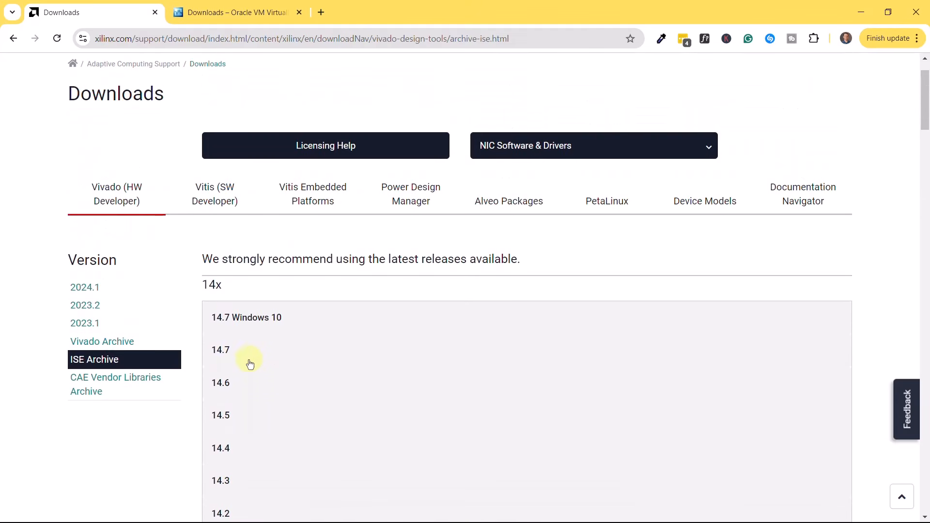
scroll(230, 320, up, 1)
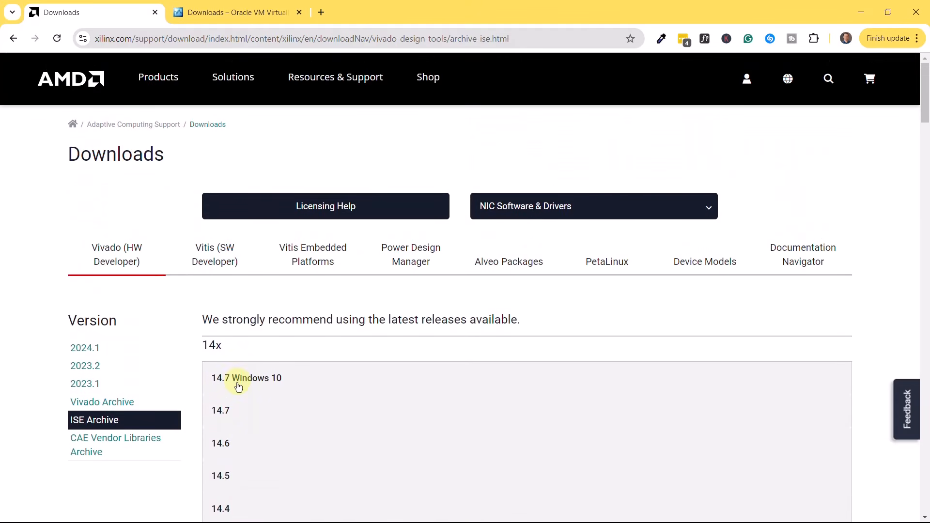
- Expand the 14.7 release in the ISE Archive and examine its multi-file and full installer downloads
scroll(237, 386, down, 2)
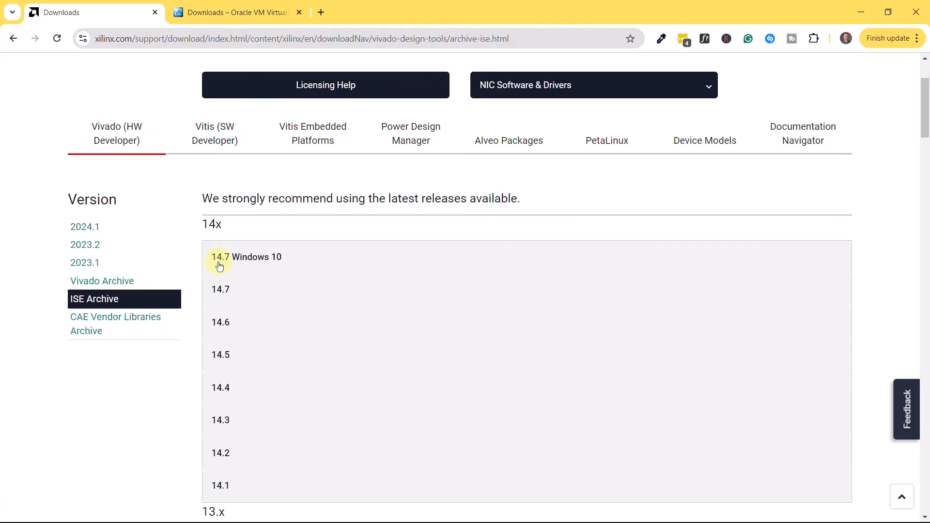
click(226, 292)
scroll(291, 329, down, 1)
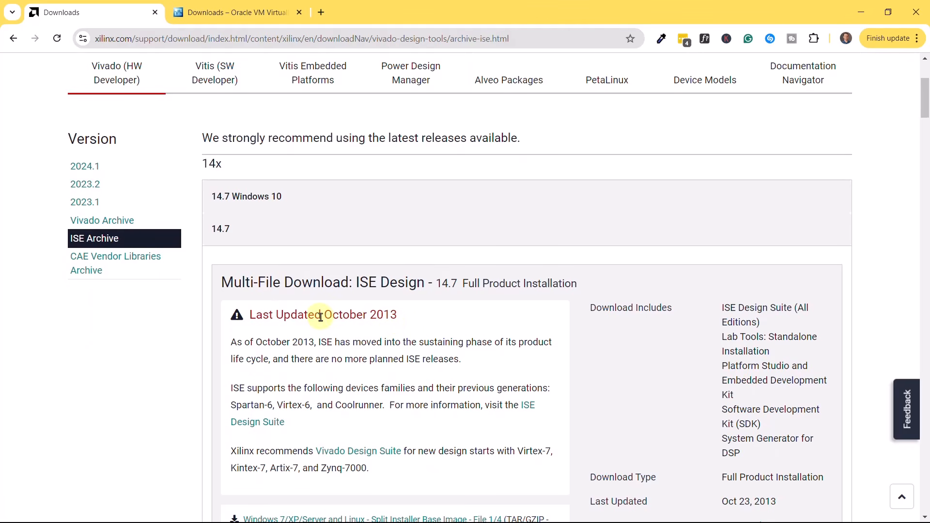
scroll(320, 317, down, 1)
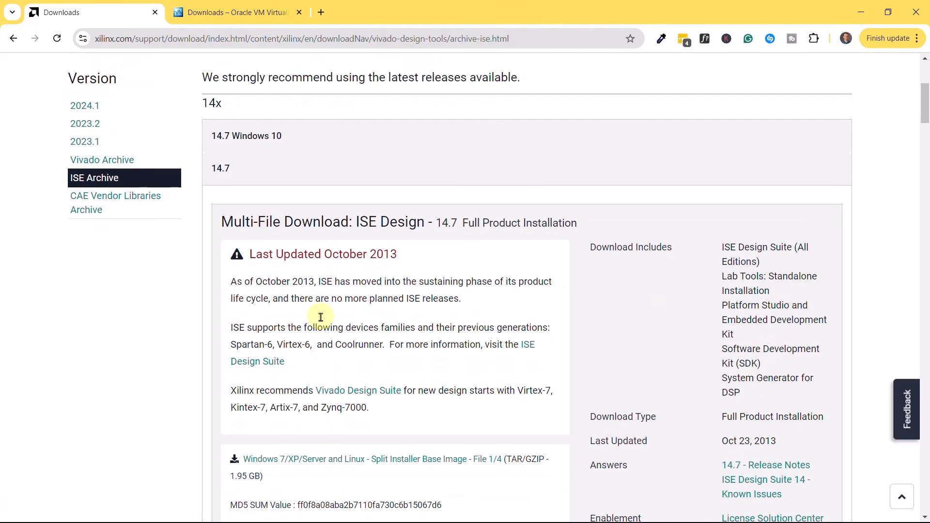
scroll(322, 320, down, 1)
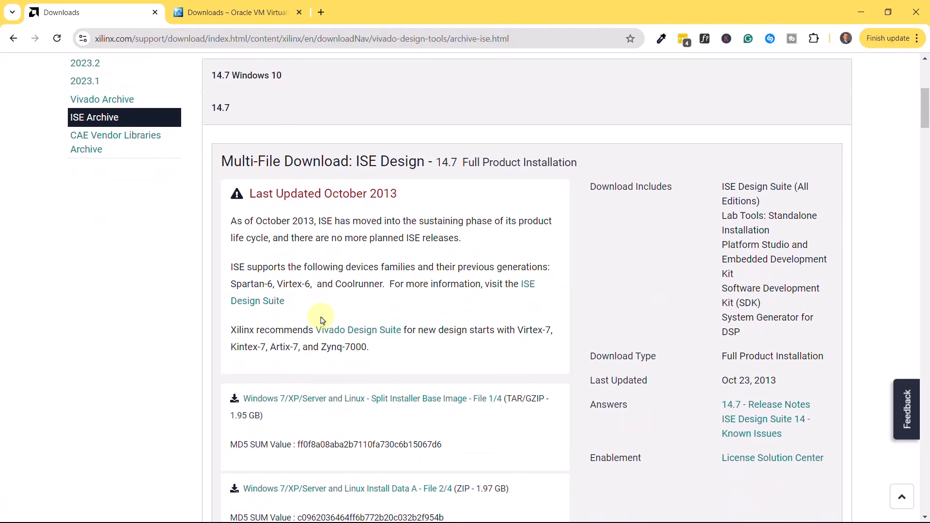
scroll(323, 320, down, 9)
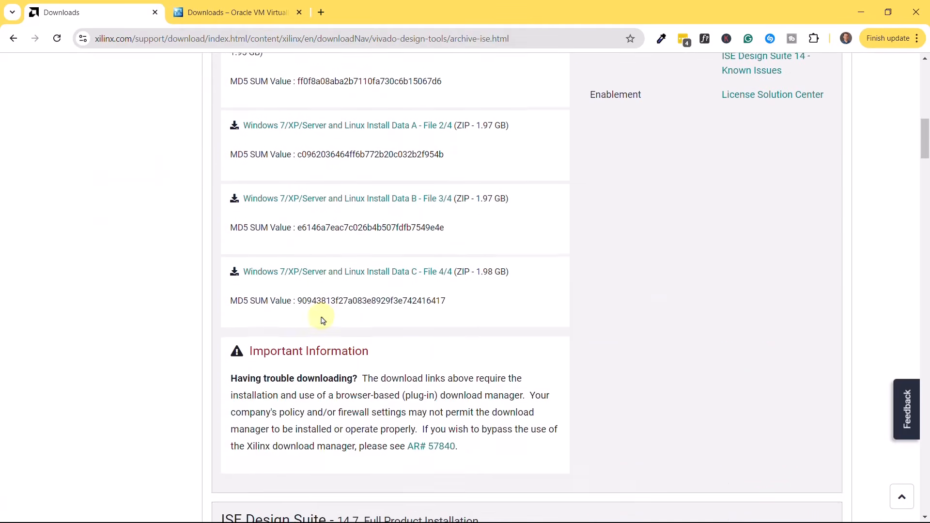
scroll(323, 320, down, 6)
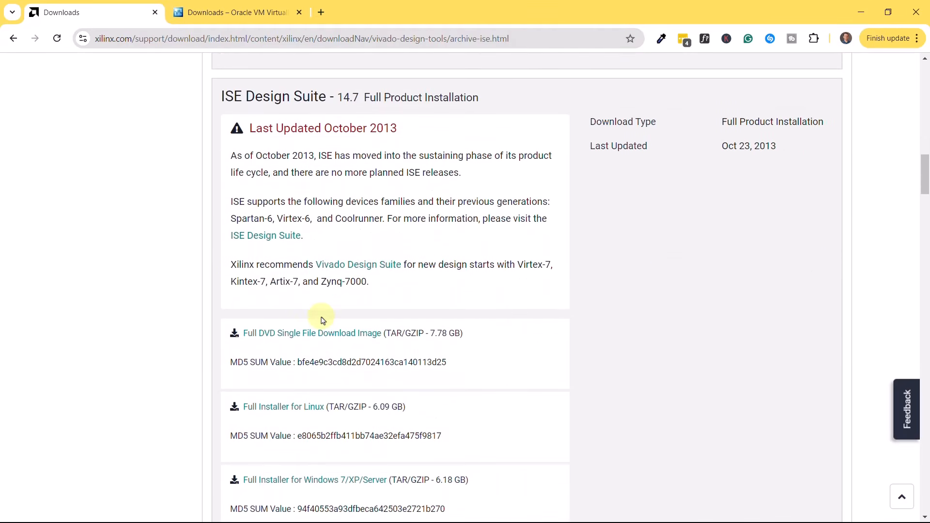
scroll(320, 319, down, 1)
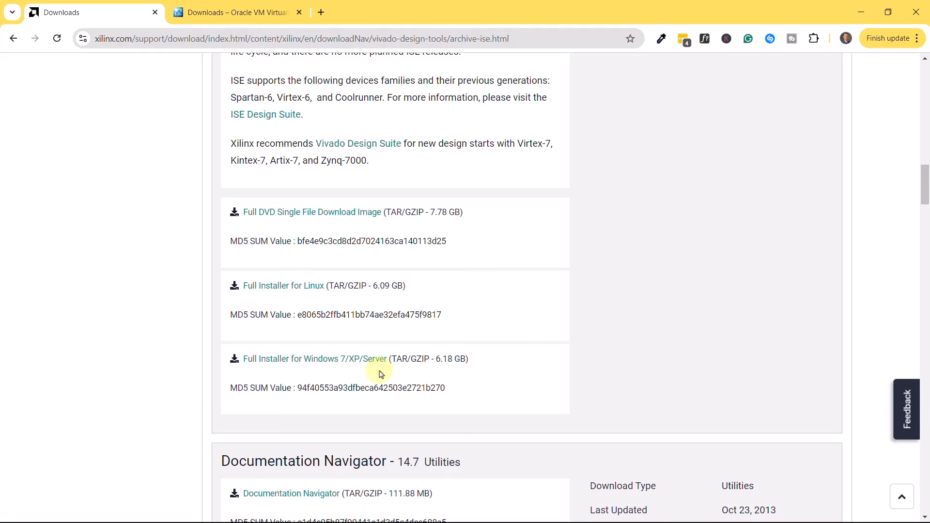
scroll(329, 383, up, 20)
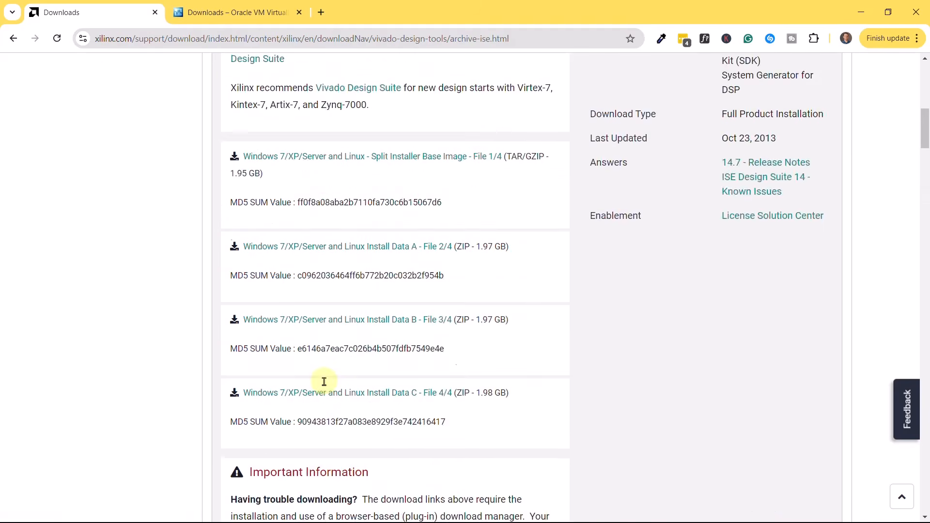
- Collapse the 14.7 release, then expand 14.7 Windows 10 and request its 14.7 Window 10 archive
click(217, 232)
click(296, 197)
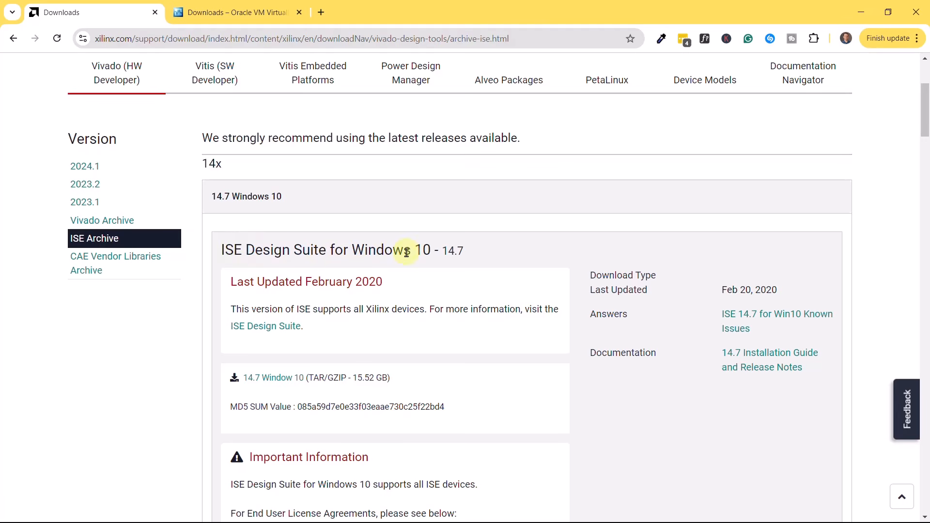
scroll(412, 311, down, 2)
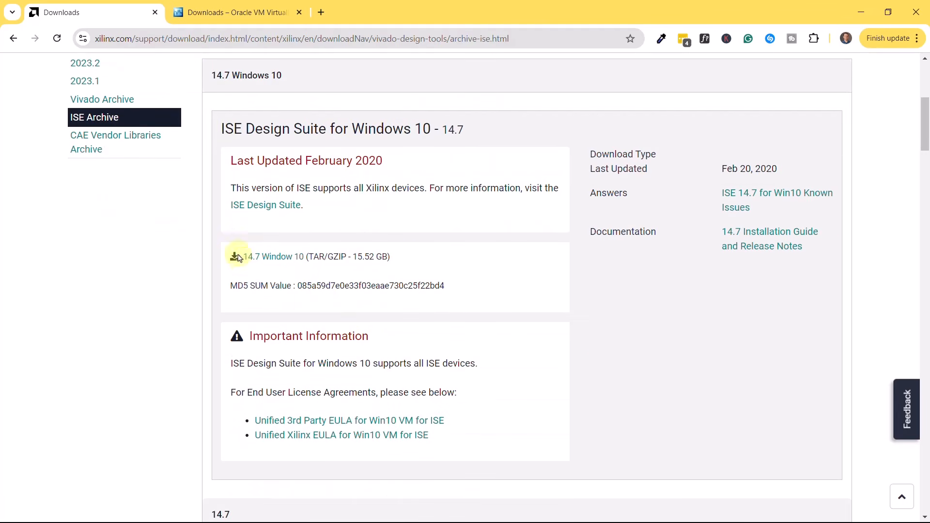
click(279, 264)
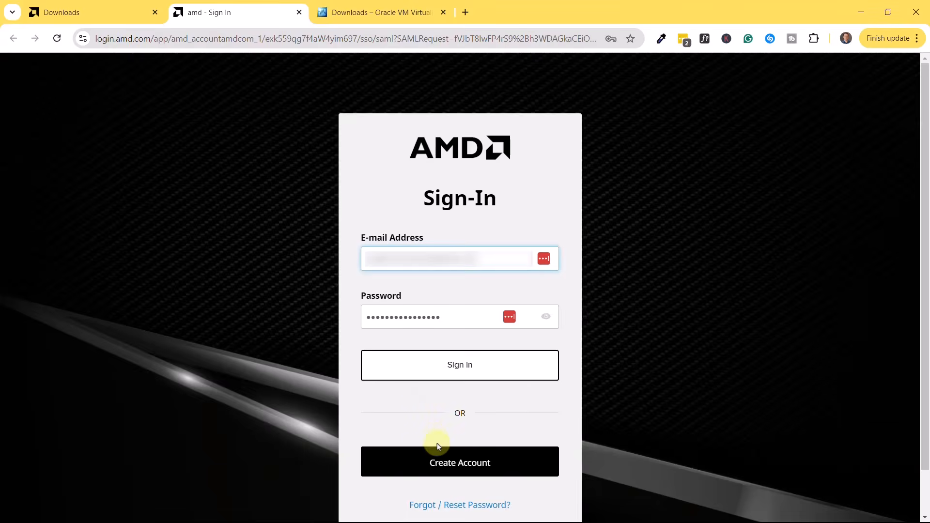
- Open the AMD account creation form, review its required fields, and return to the sign-in page
click(448, 469)
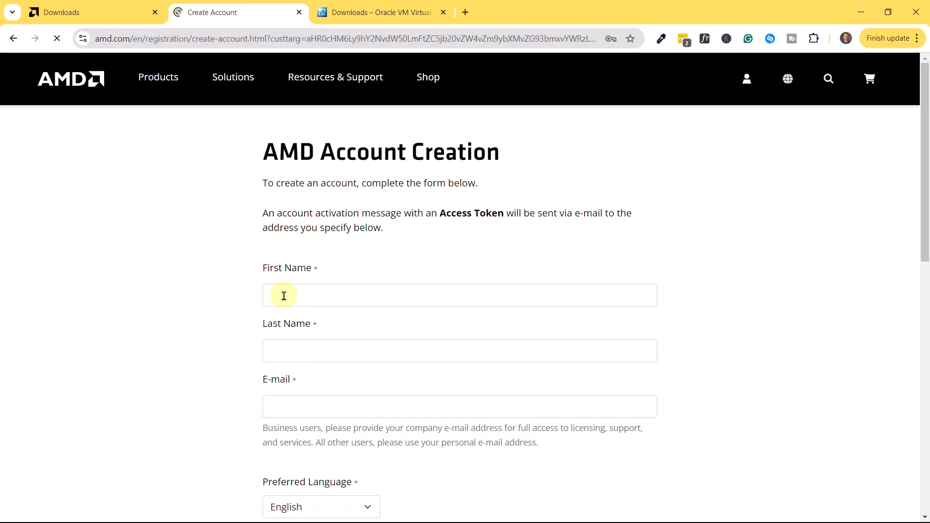
scroll(284, 296, down, 2)
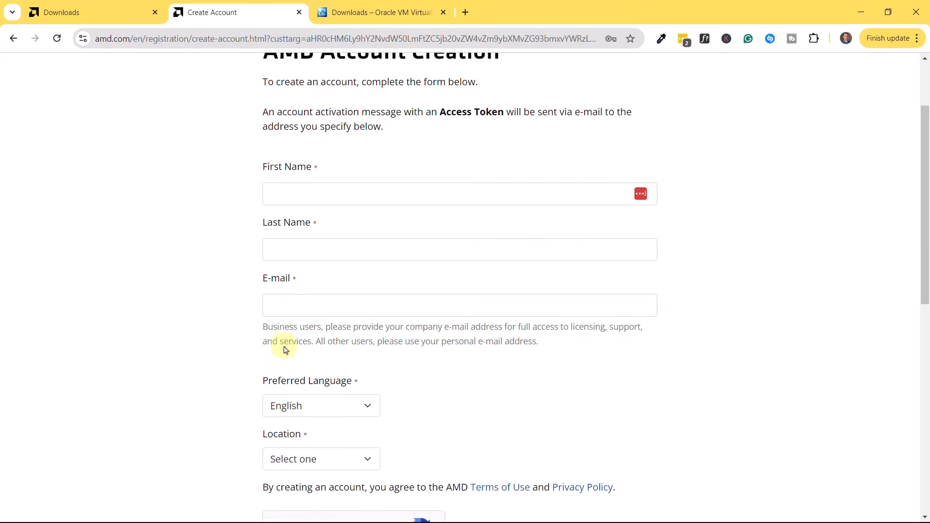
scroll(284, 348, down, 3)
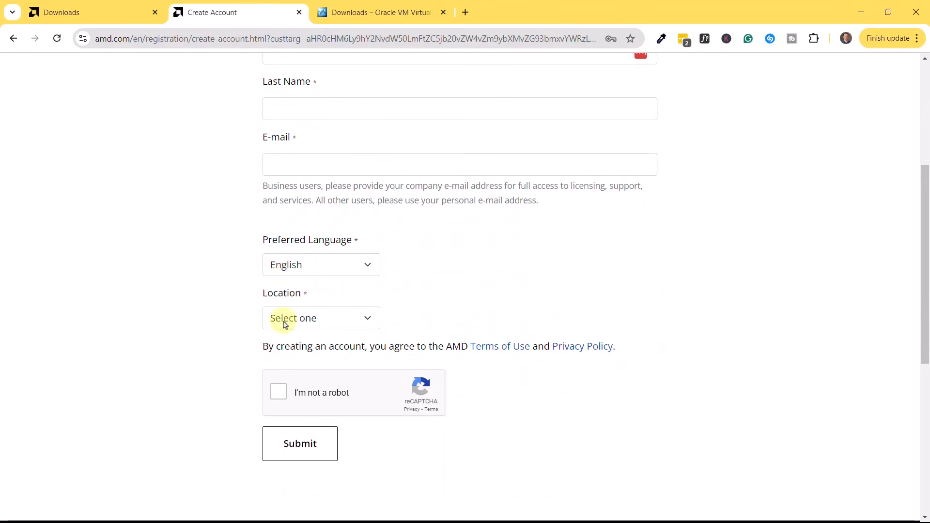
scroll(218, 338, up, 5)
click(14, 38)
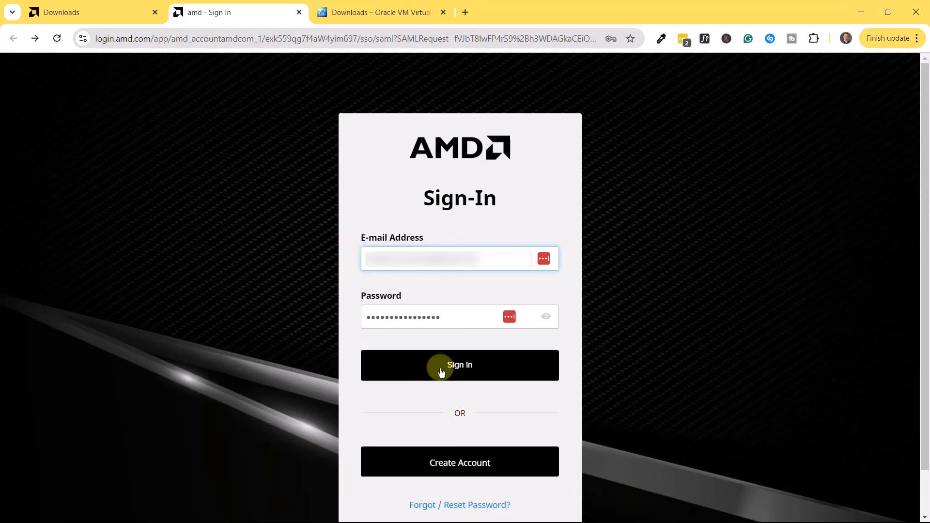
- Sign in with the prefilled account credentials and download Xilinx_ISE_14.7_Win10_14.7_VM_0213_1.zip to Downloads\Programs through the name and address verification form
click(439, 372)
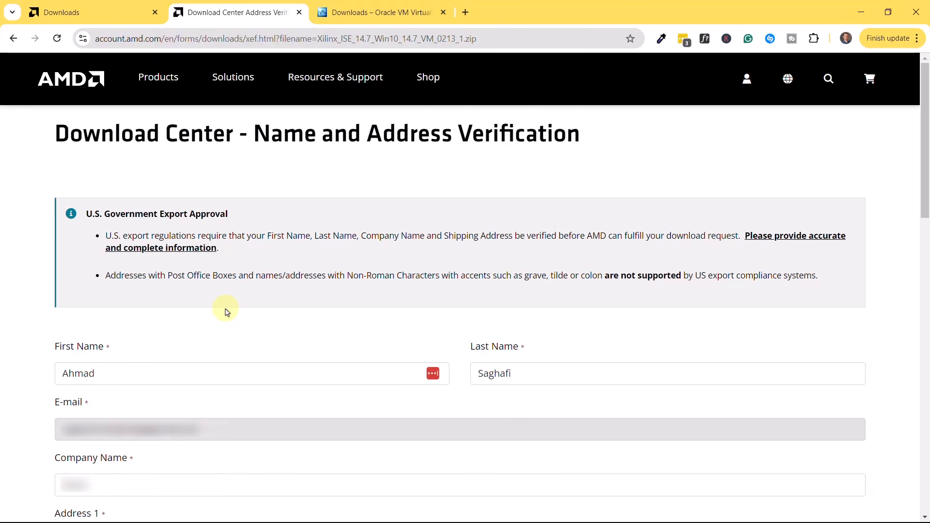
click(925, 324)
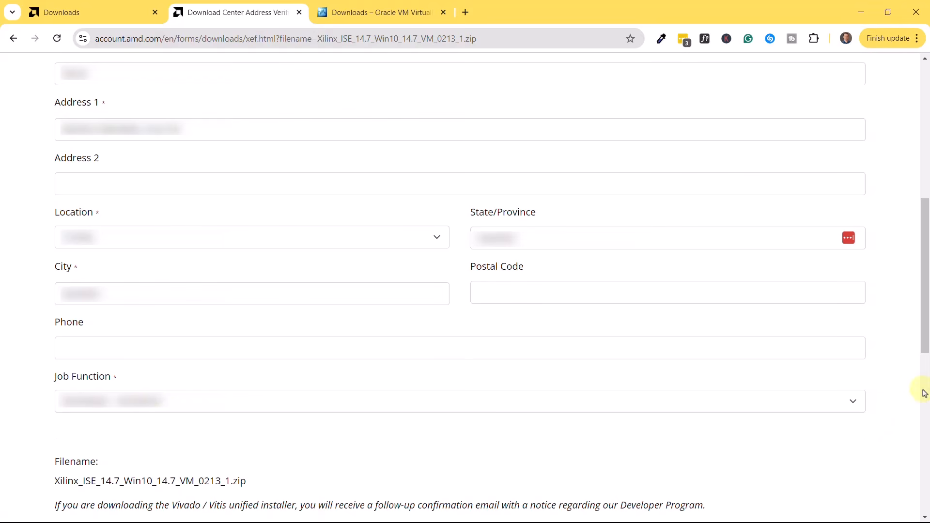
scroll(924, 331, down, 2)
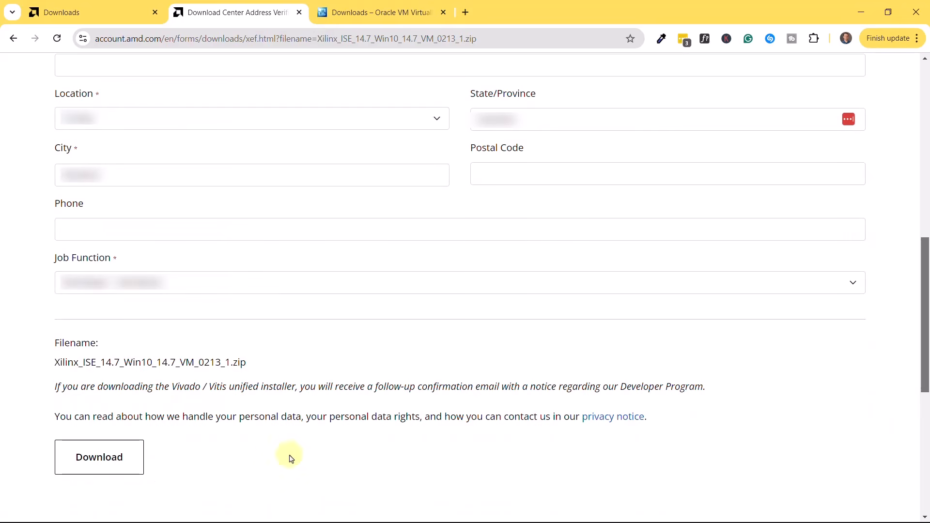
click(94, 464)
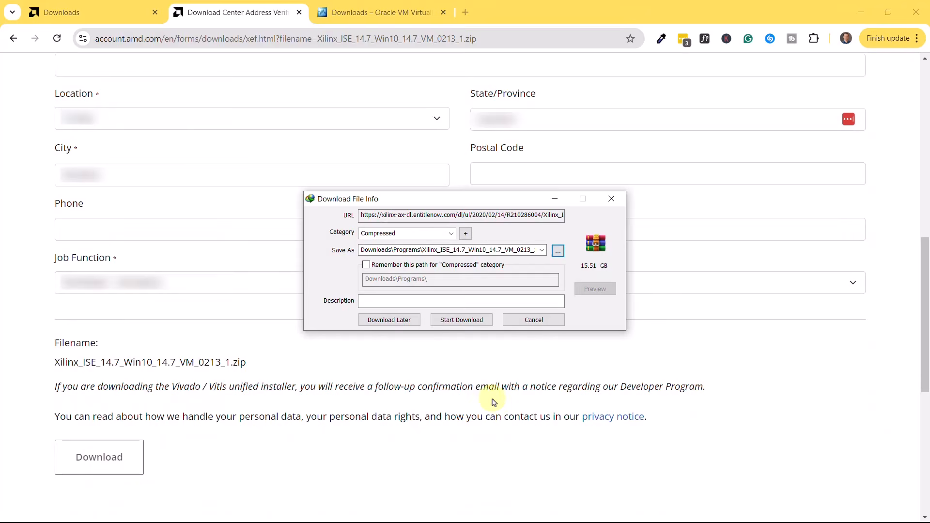
click(453, 322)
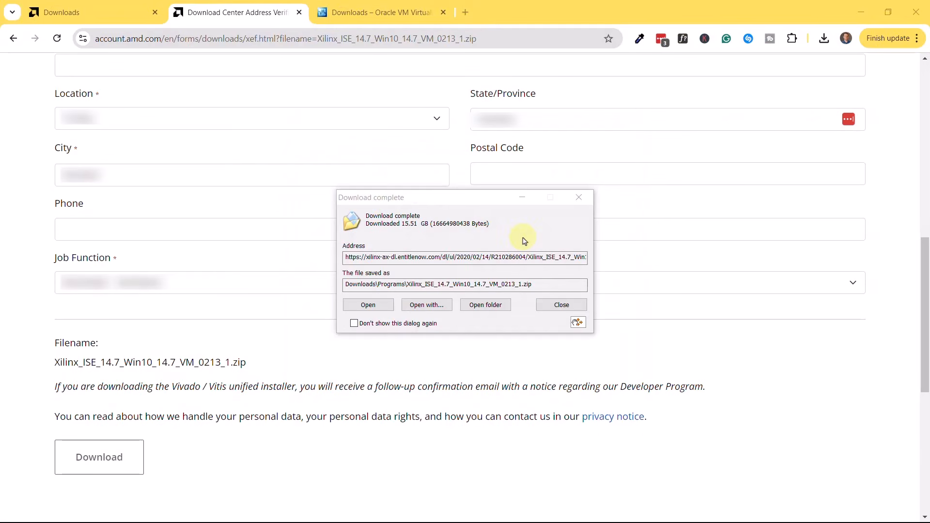
- Open the folder containing the downloaded Xilinx ISE archive
click(485, 306)
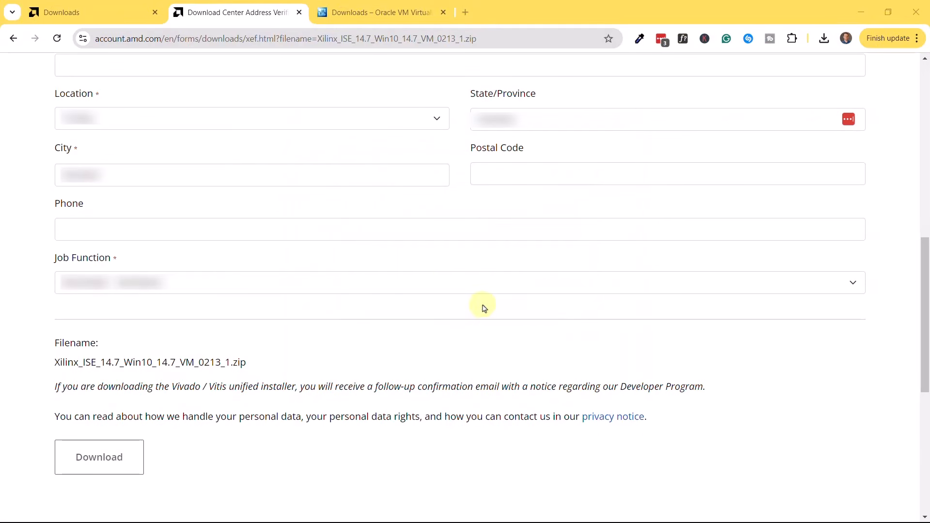
click(378, 231)
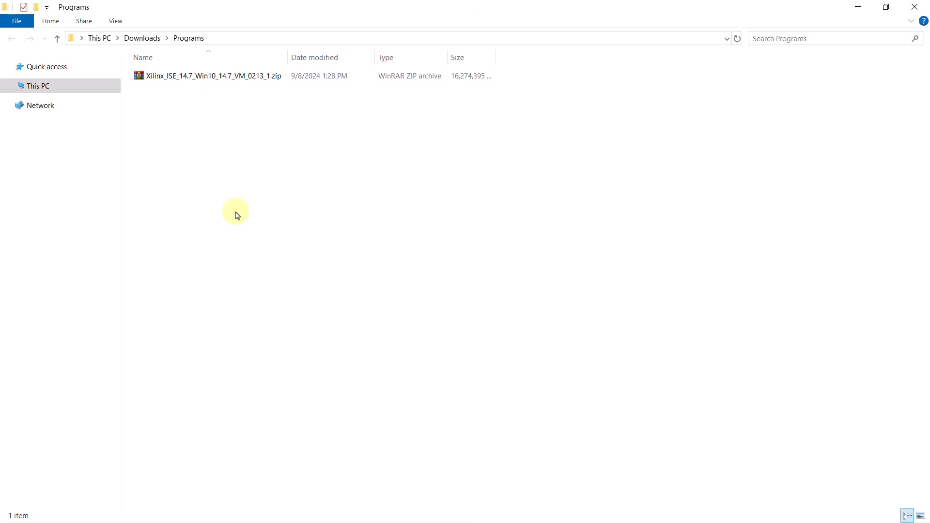
- Return to the browser's VirtualBox downloads page and download the VirtualBox 7.0.20 Windows hosts installer to Downloads\Programs
key(alt+Tab)
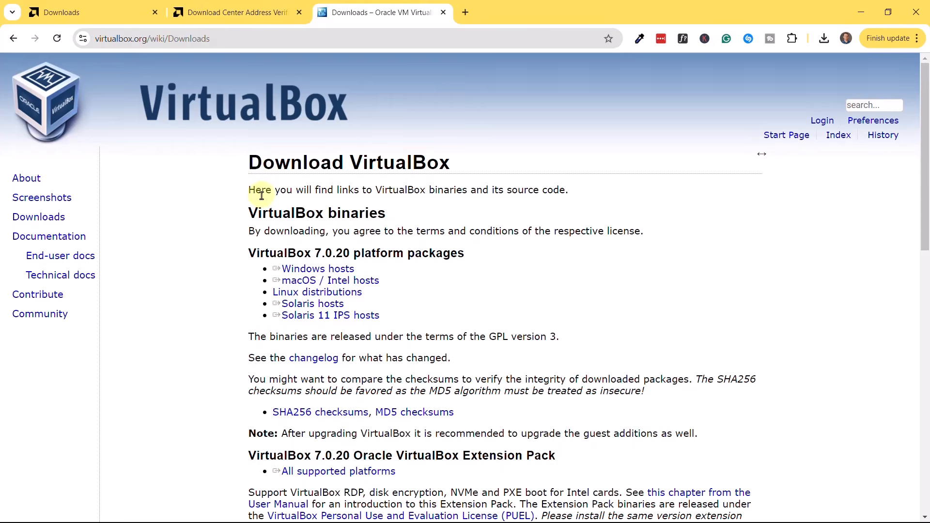
drag(358, 271, 275, 268)
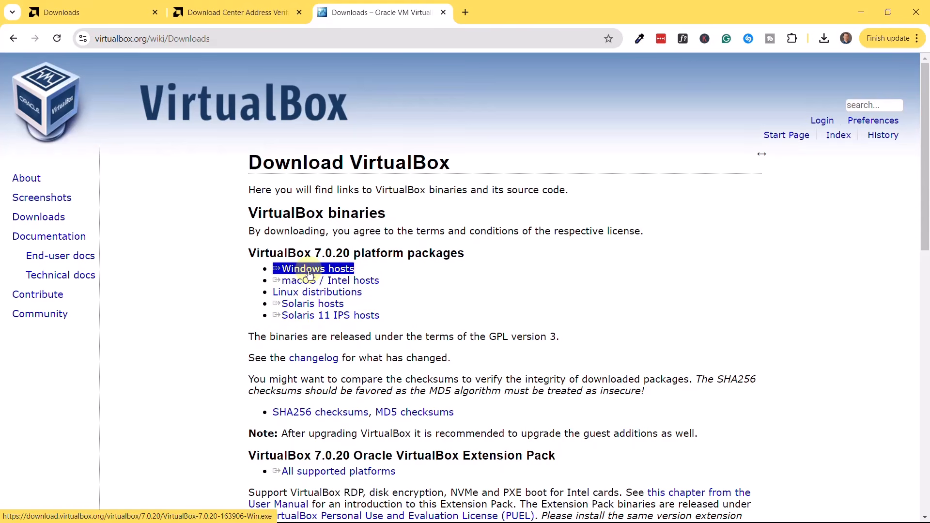
click(309, 273)
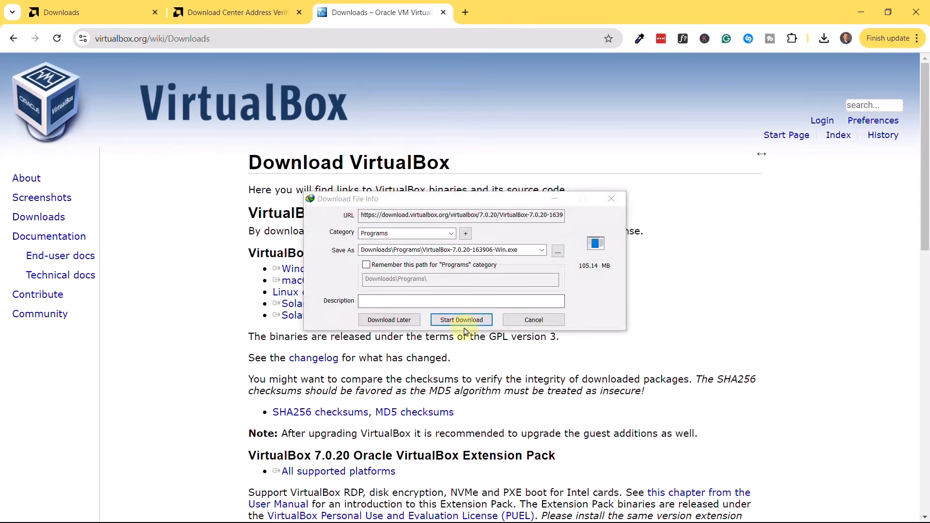
click(463, 321)
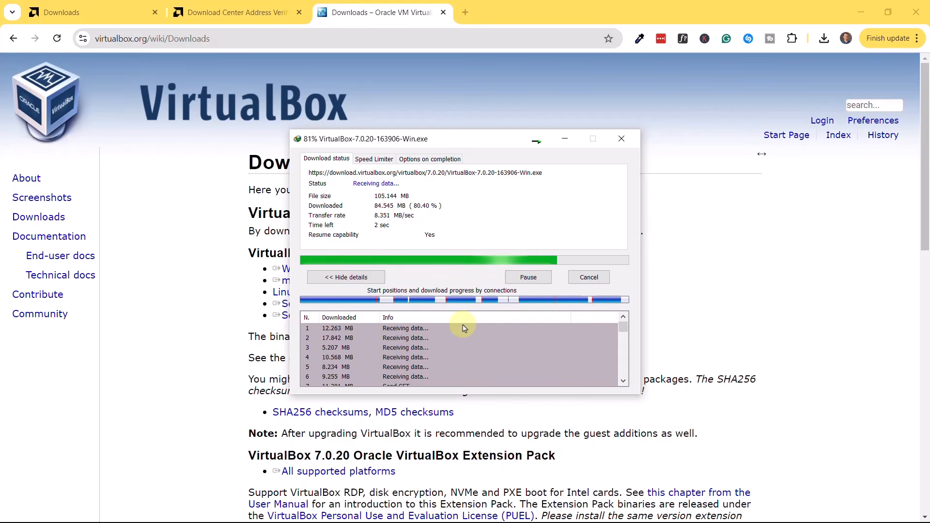
- Launch VirtualBox-7.0.20-163906-Win.exe from its download folder and start installing with default options, agreeing to proceed at the Python dependencies prompt
click(483, 306)
double_click(218, 78)
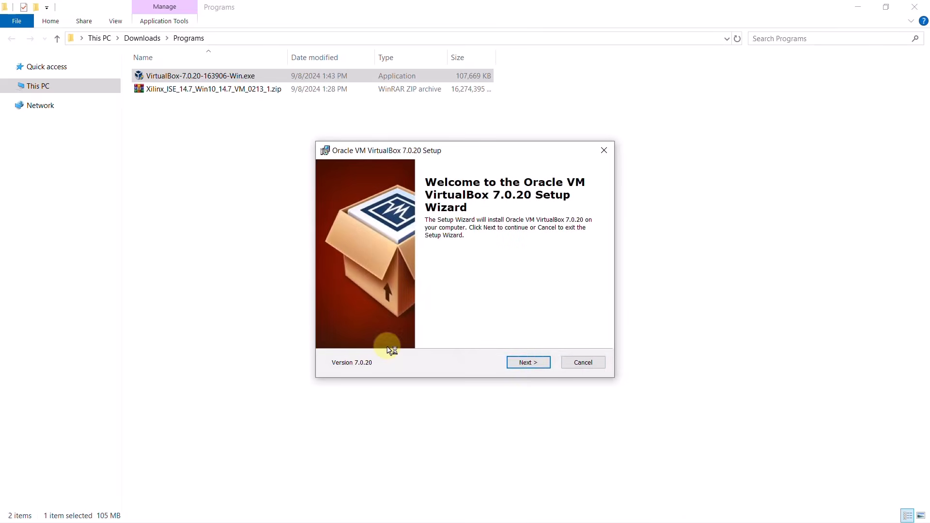
click(529, 363)
click(530, 364)
click(531, 364)
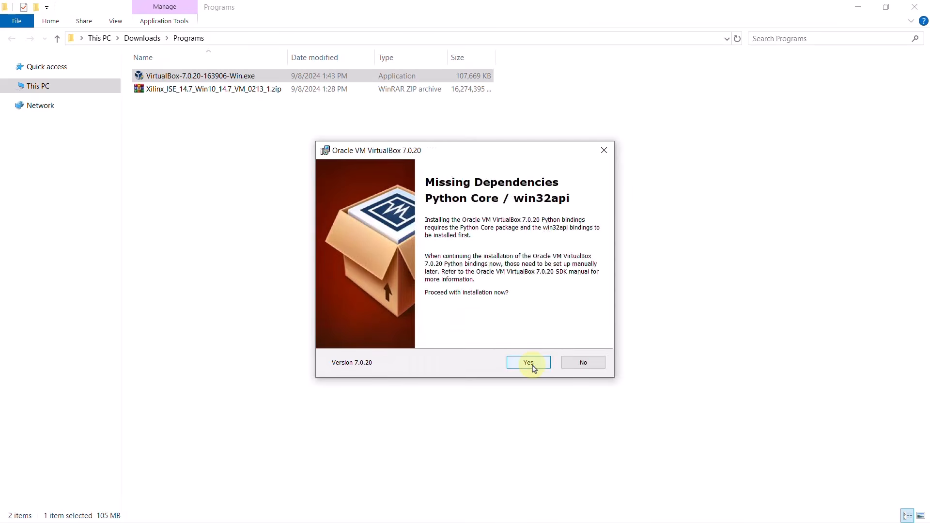
click(532, 365)
click(533, 367)
click(534, 368)
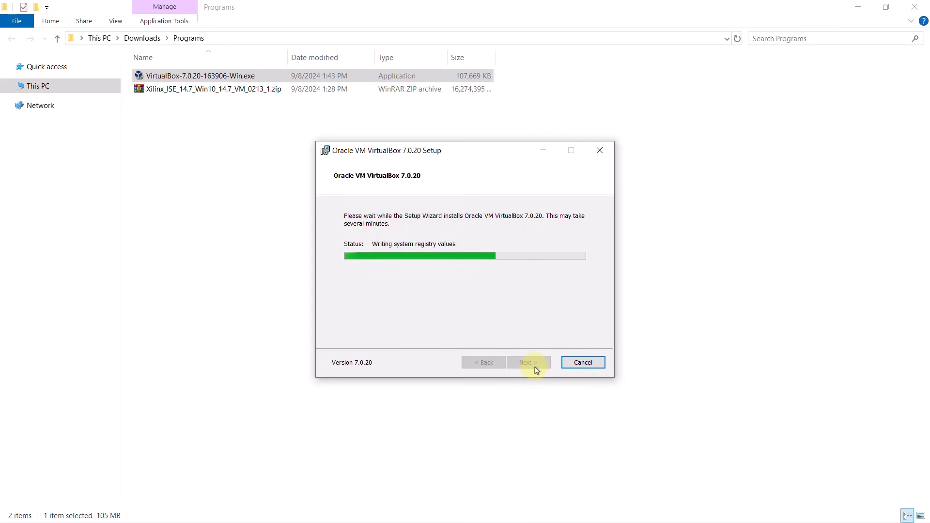
- Complete the VirtualBox 7.0.20 setup and minimize the VirtualBox Manager window
click(528, 363)
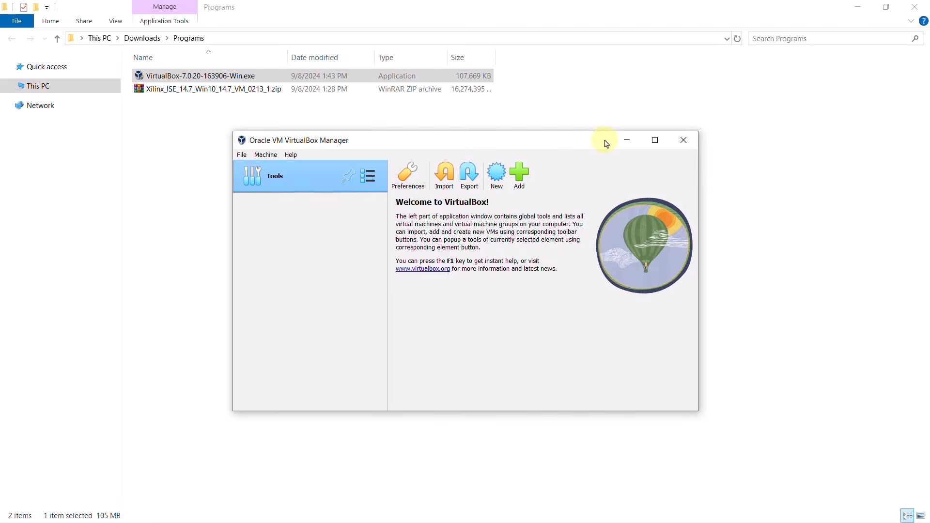
click(625, 142)
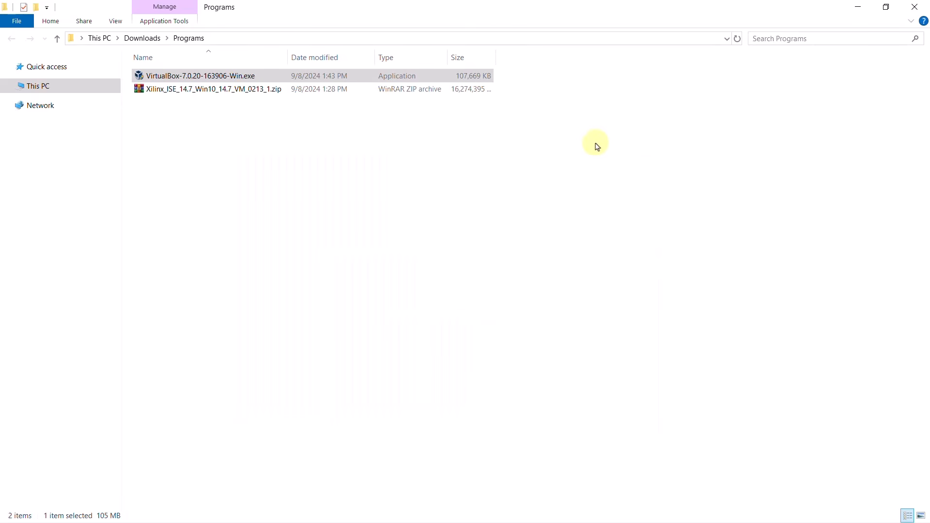
- Extract Xilinx_ISE_14.7_Win10_14.7_VM_0213_1.zip into a folder of the same name in Downloads\Programs
click(186, 92)
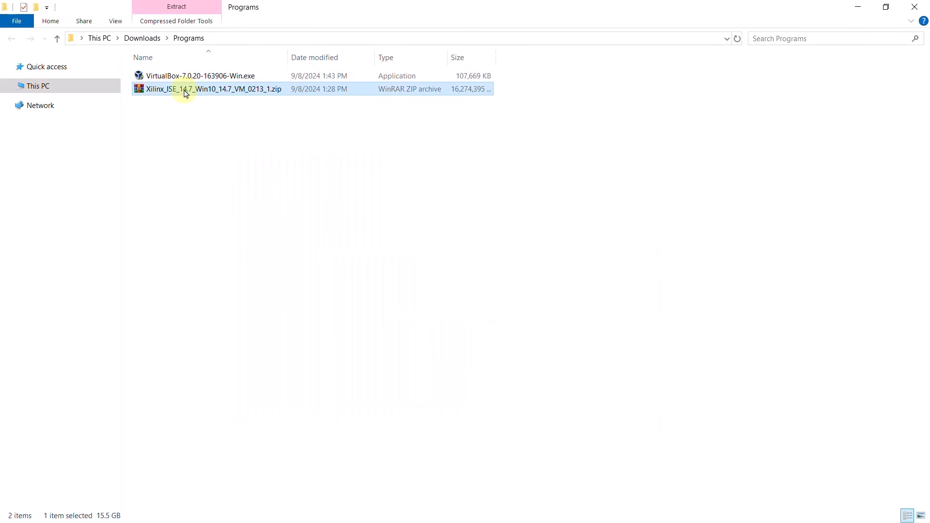
right_click(186, 92)
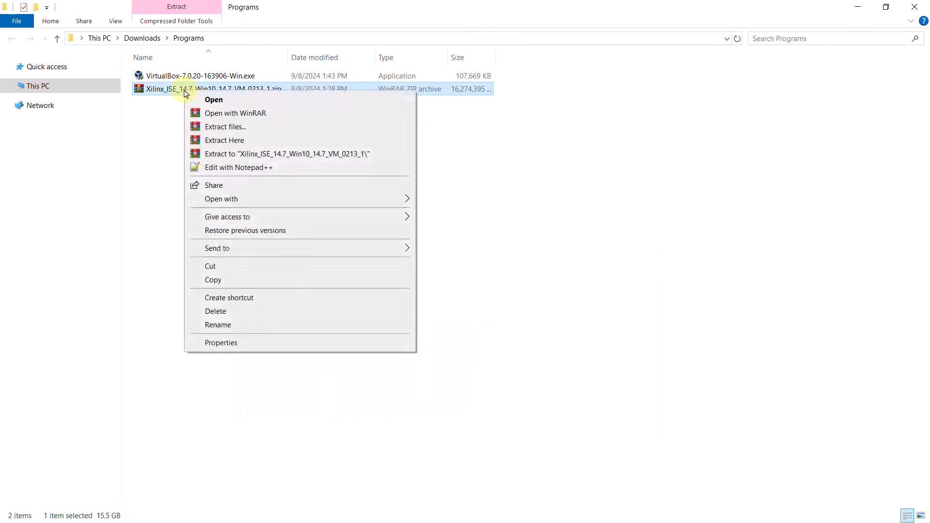
click(232, 154)
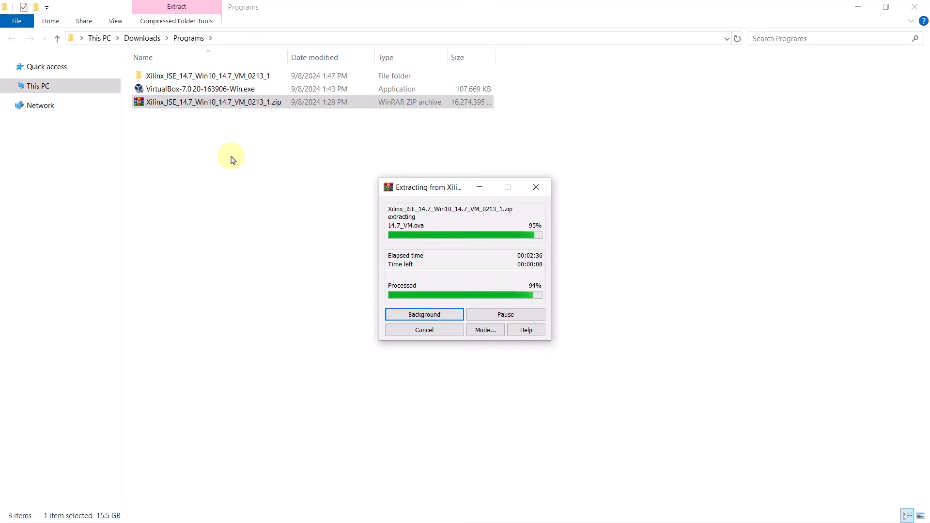
- Open the bin folder inside the extracted Xilinx_ISE_14.7_Win10_14.7_VM_0213_1 folder and copy its full path
double_click(196, 77)
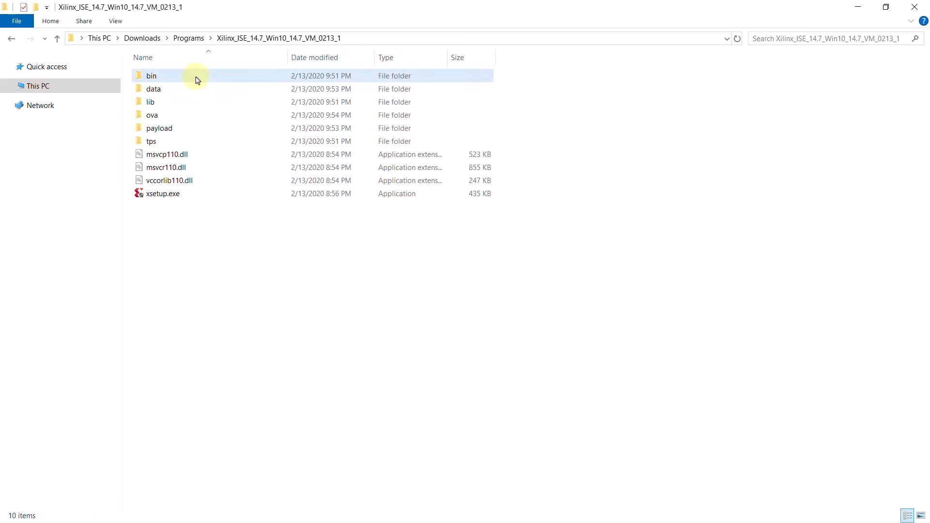
double_click(196, 79)
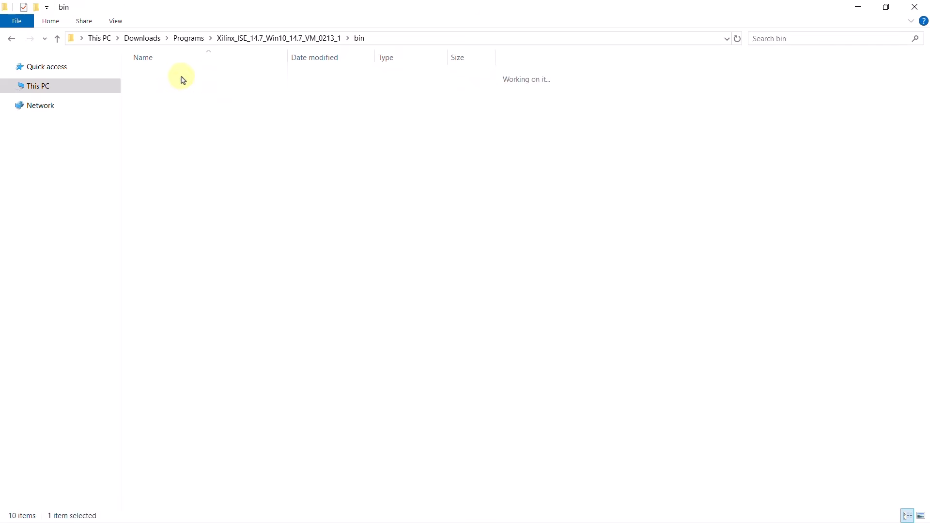
click(442, 40)
key(ctrl+c)
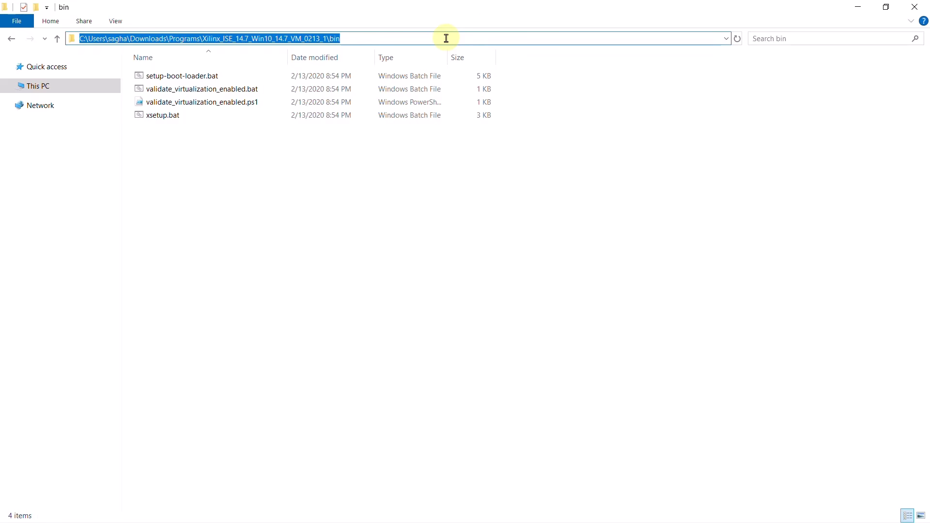
- Open a Command Prompt and change its working directory to the copied bin folder path
click(430, 227)
key(super)
text(cmd)
click(404, 228)
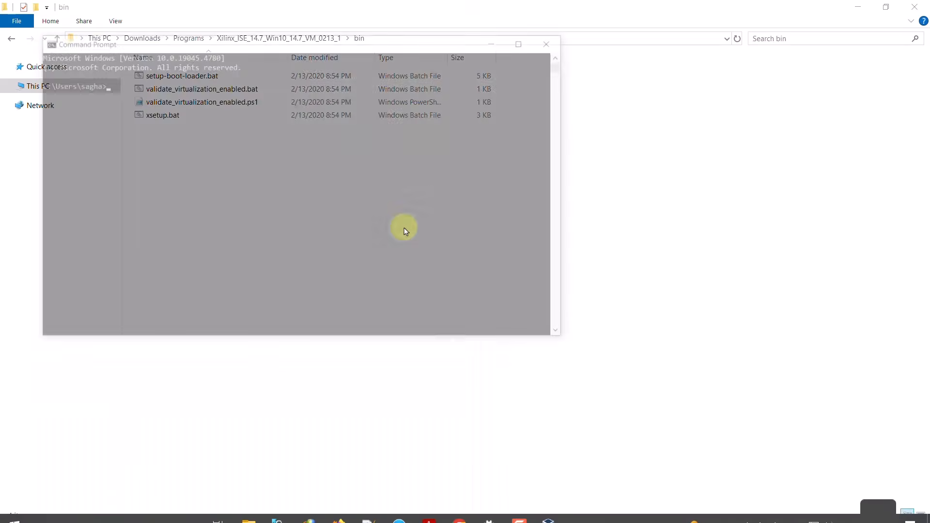
drag(249, 42, 396, 154)
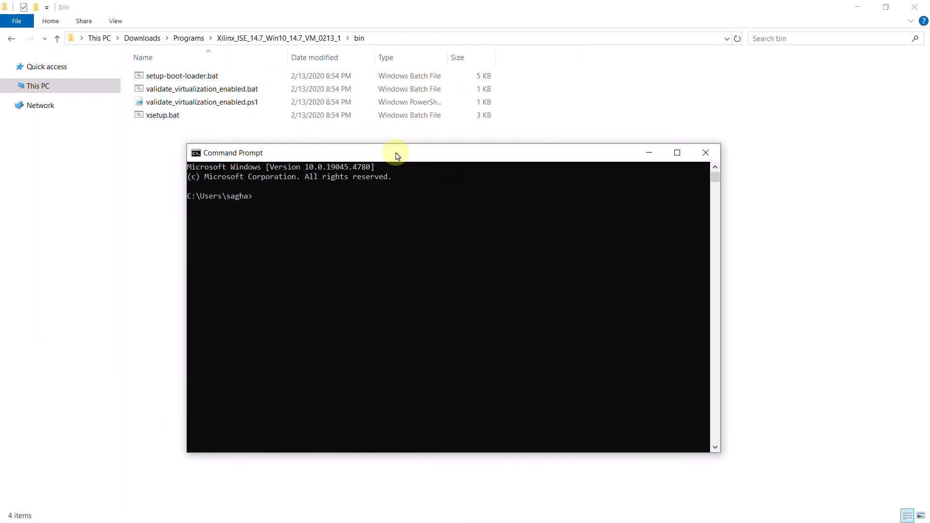
text(cd)
key(ctrl+v)
key(Return)
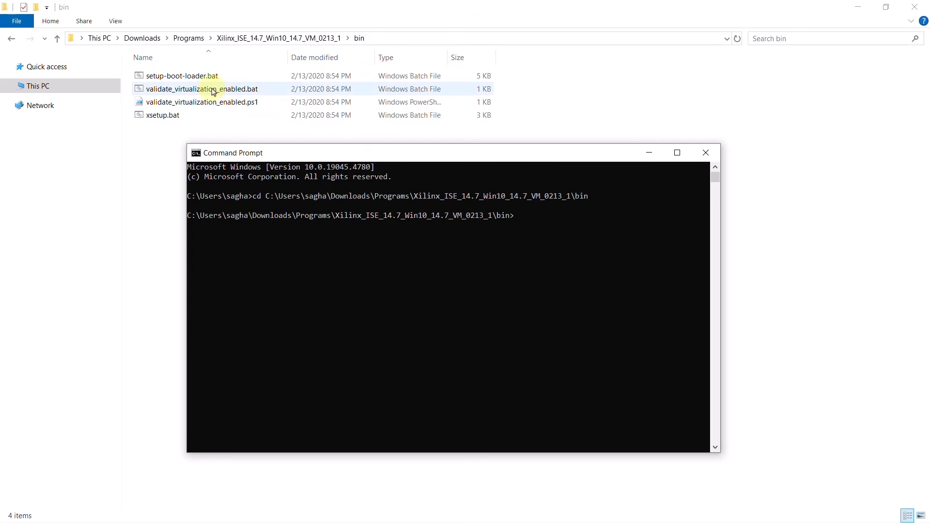
- Run validate_virtualization_enabled.bat to check whether virtualization is enabled, and close the Command Prompt
click(227, 90)
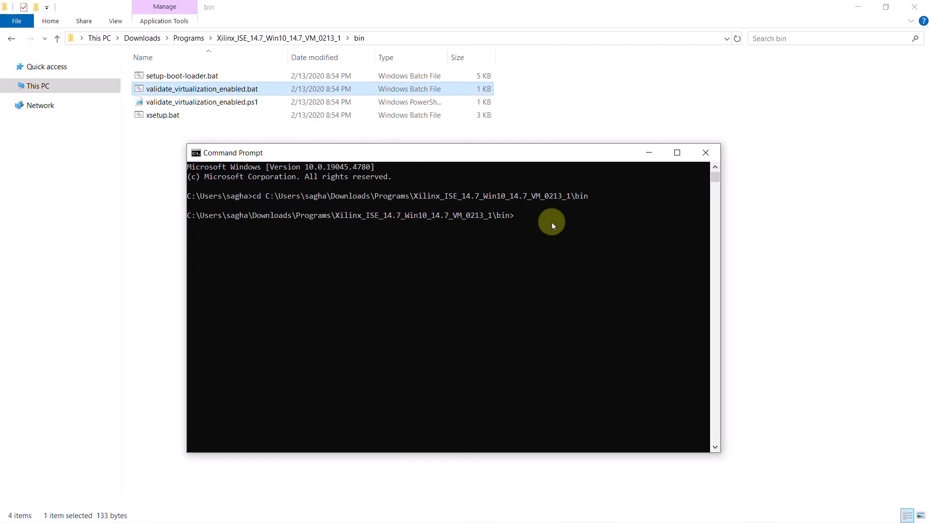
text(validate_virtualization_enabled.bat)
key(Return)
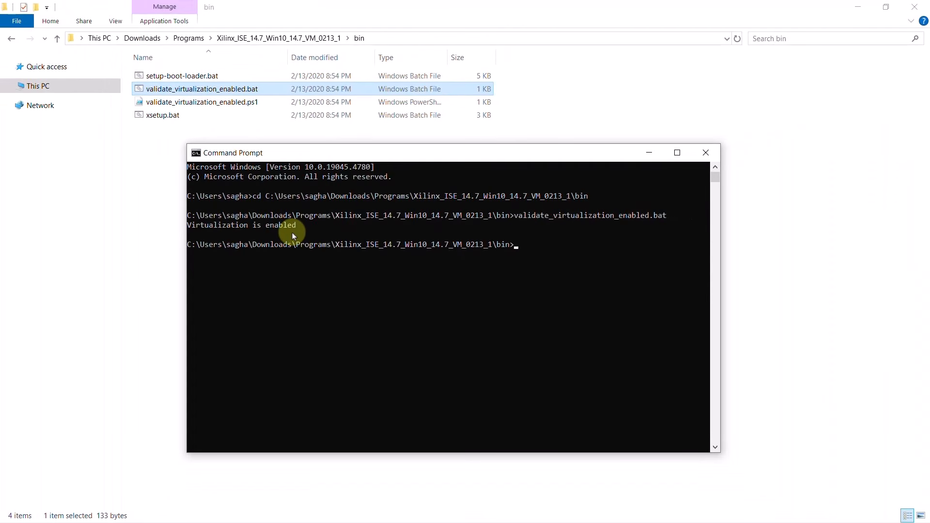
click(706, 152)
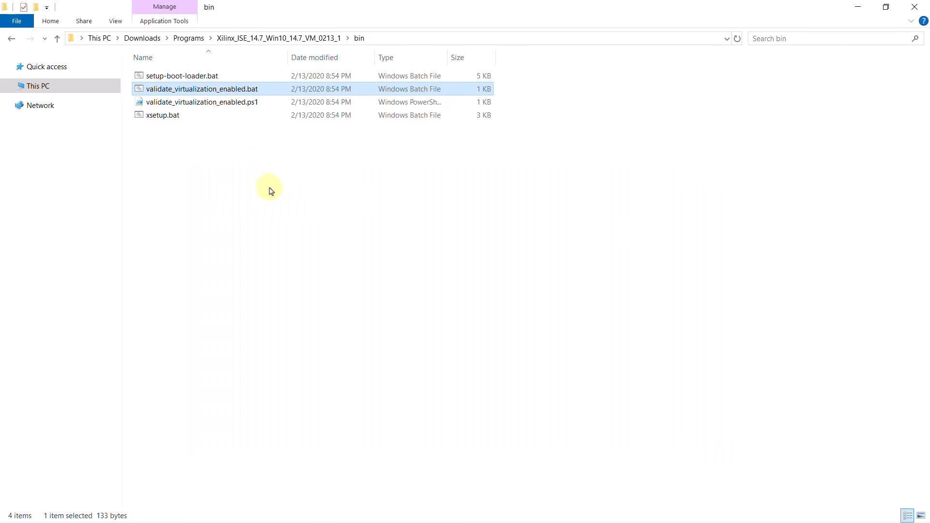
- Launch xsetup.exe from the extracted Xilinx folder and allow its Java binary through the firewall on public networks
key(BackSpace)
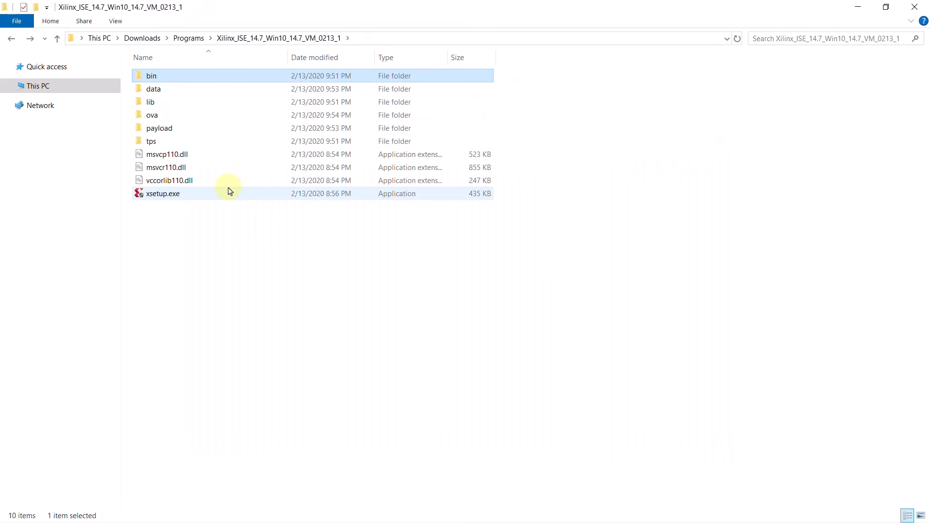
double_click(151, 194)
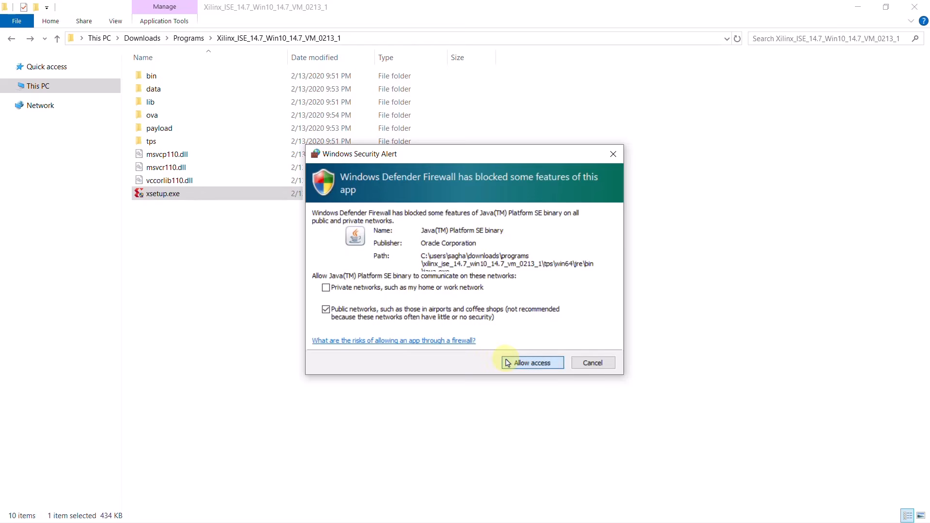
click(531, 362)
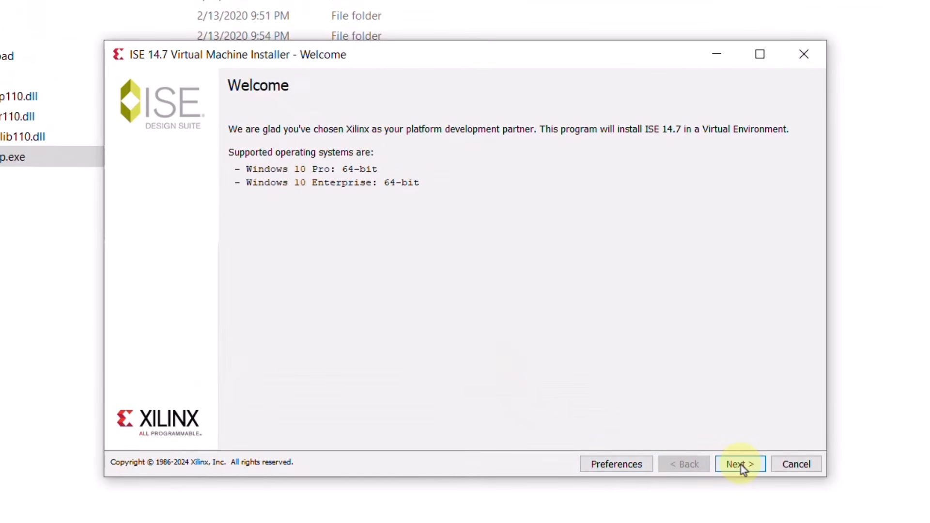
- Continue the ISE installer with the existing VirtualBox, accepting both license agreements and the default ISE 14.7 Virtual Machine selection
click(741, 464)
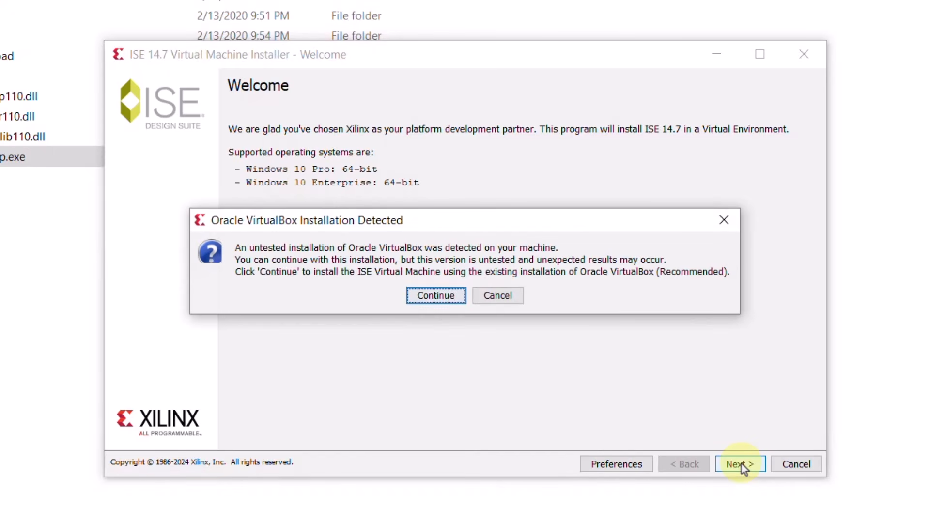
click(426, 300)
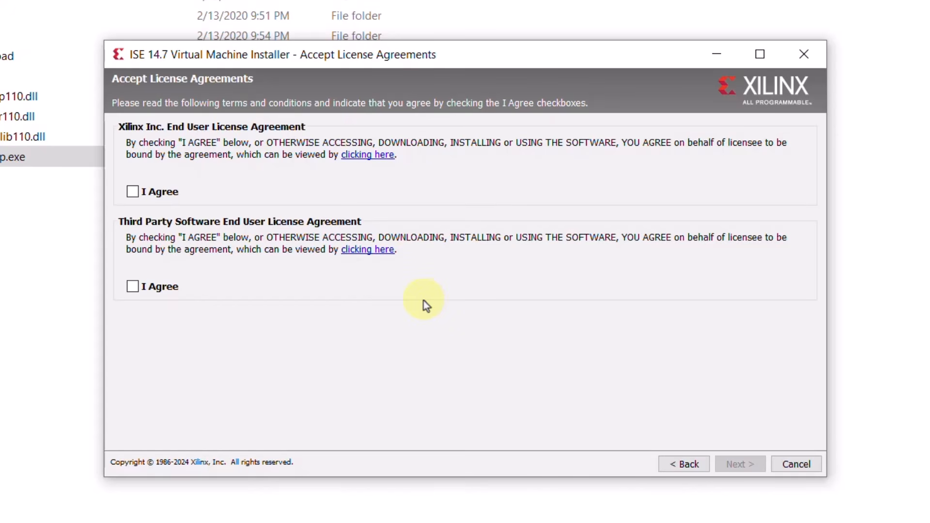
click(132, 191)
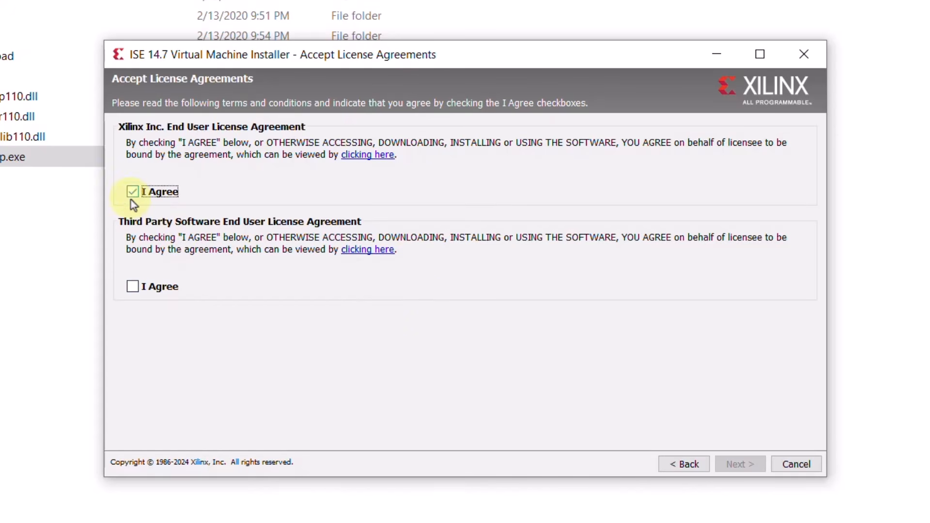
click(132, 287)
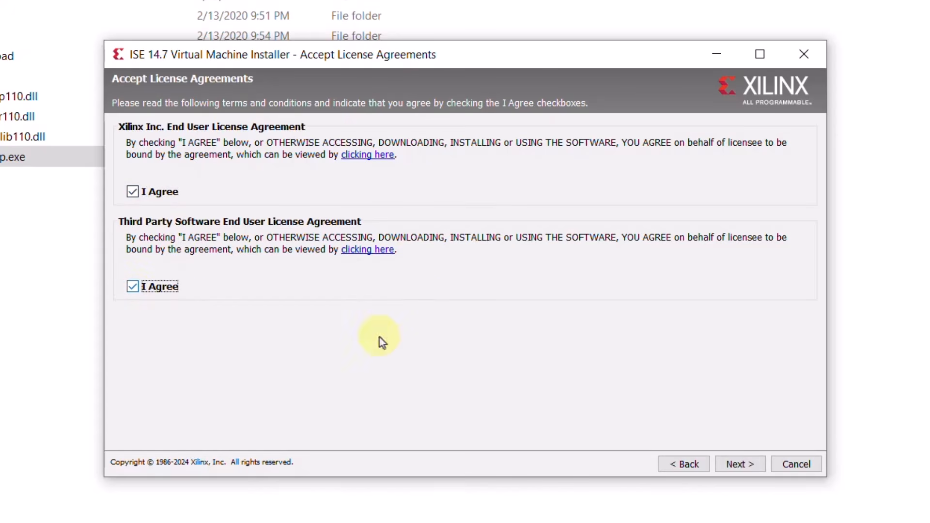
click(735, 465)
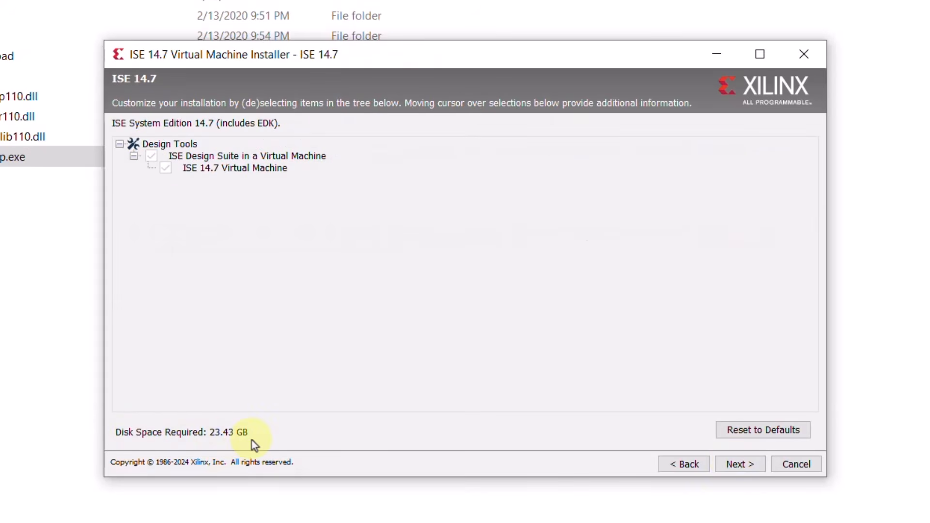
click(740, 465)
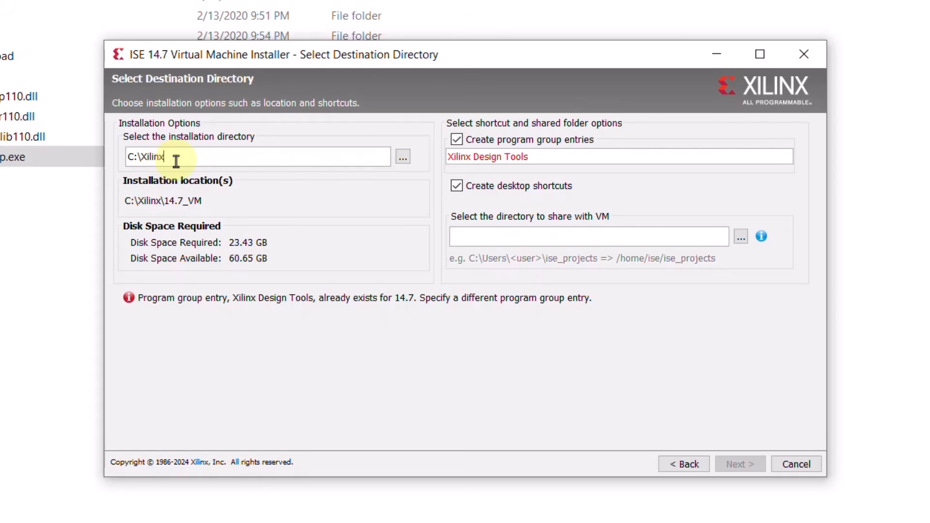
- Set the installation directory to C:\Xilinx_VM, agreeing to create it, the program group to Xilinx Design Tools VM, and the shared directory to D:\Examples_DesignCourse
text(_VM)
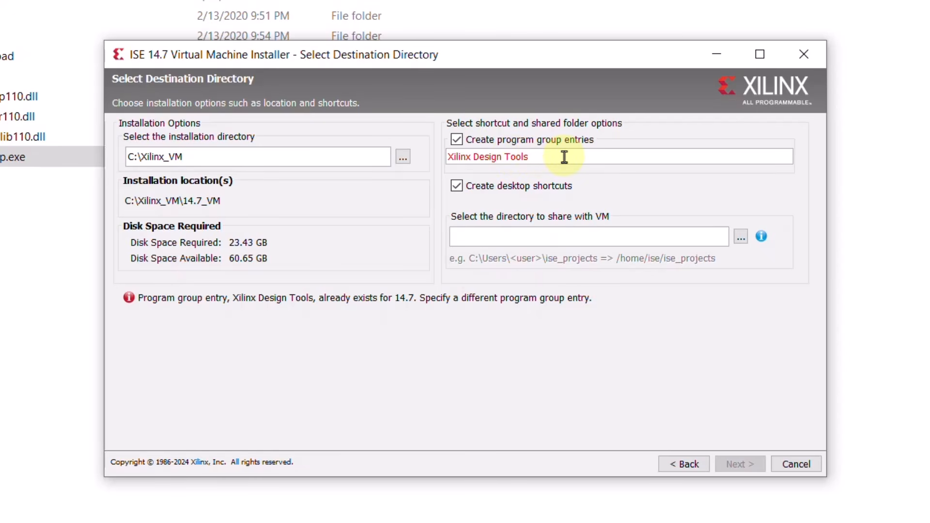
text(VM)
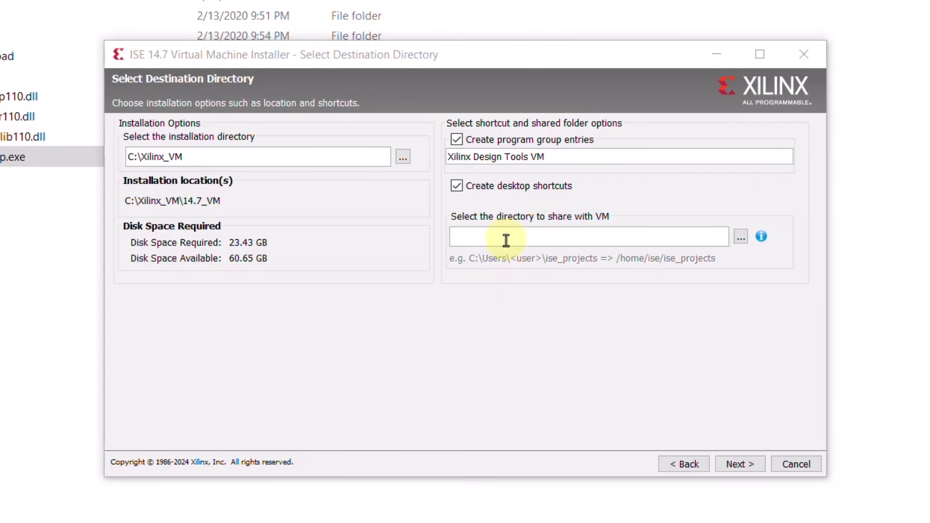
click(506, 237)
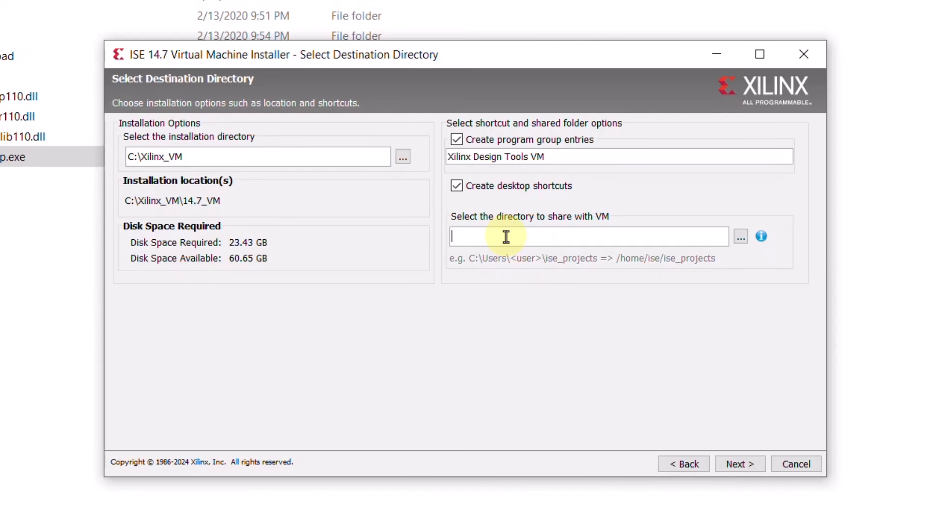
text(D:\Examples\DesignCourse)
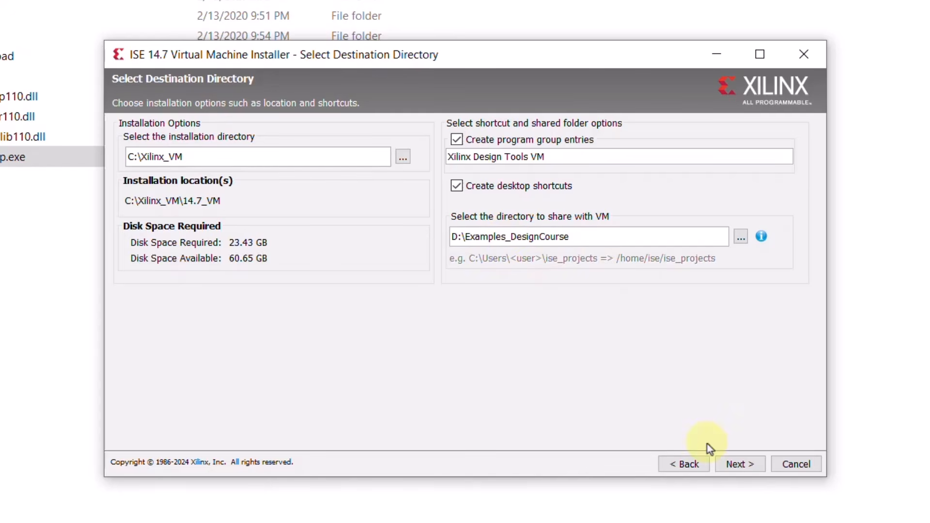
click(735, 465)
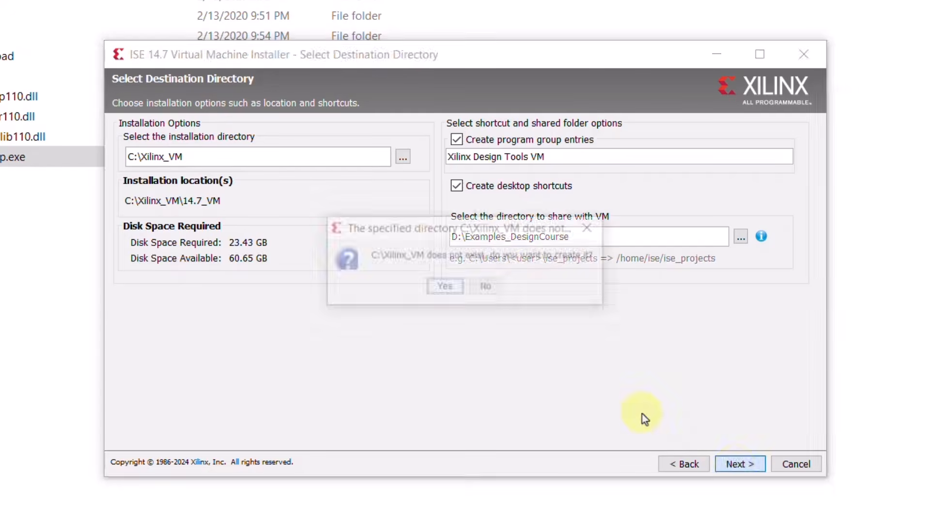
click(432, 287)
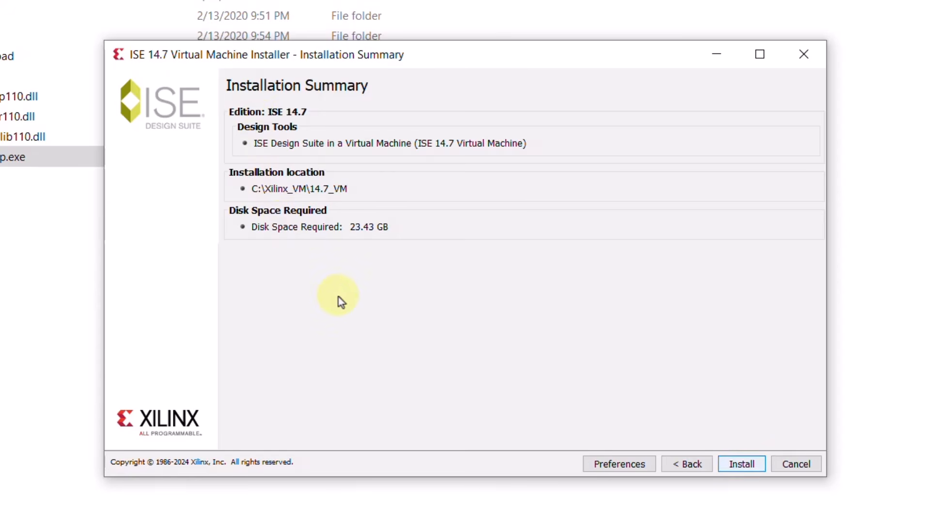
- Install the ISE 14.7 Virtual Machine and dismiss the completion message
click(741, 467)
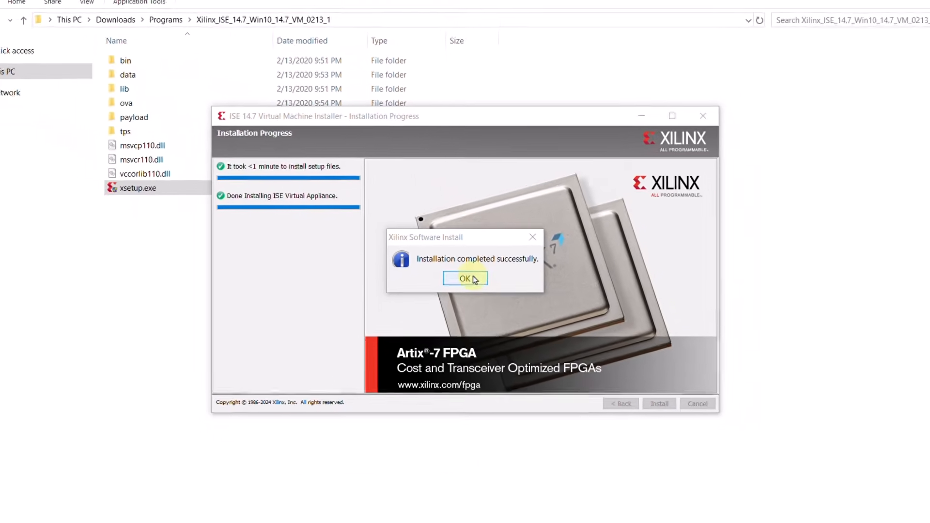
click(472, 279)
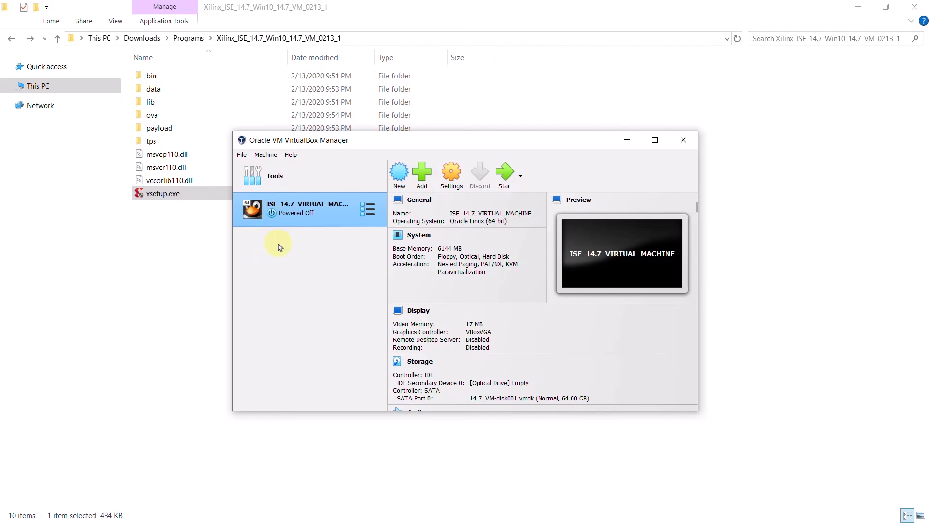
- Start ISE_14.7_VIRTUAL_MACHINE in VirtualBox and switch its full-screen mode off and on again to fit the guest desktop to the display
double_click(271, 216)
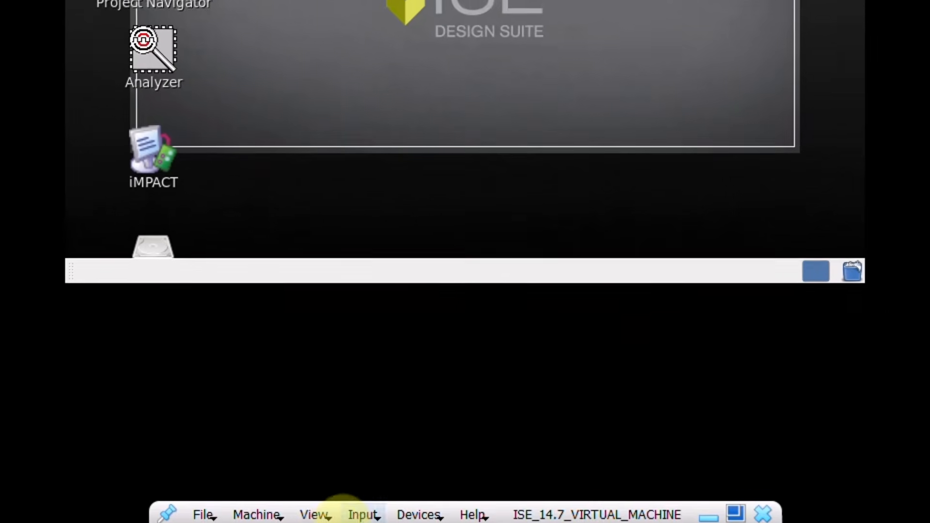
click(322, 512)
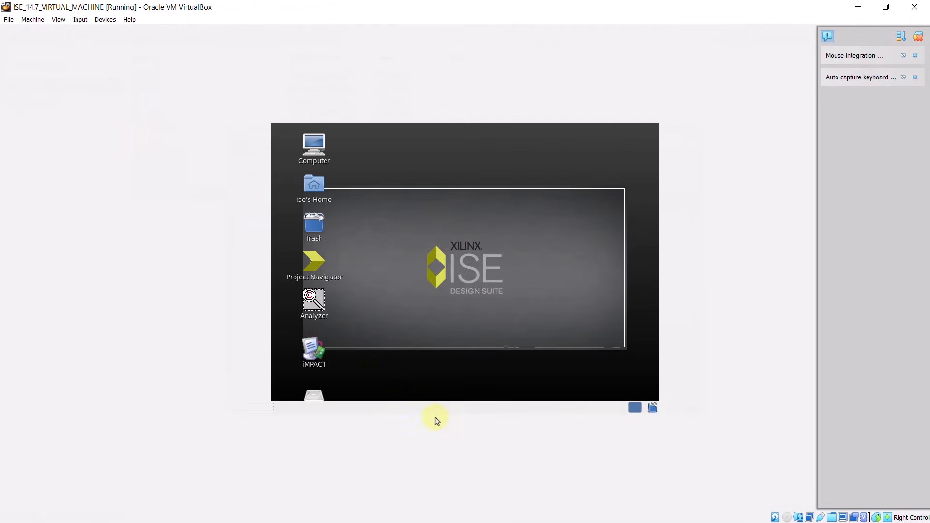
click(59, 21)
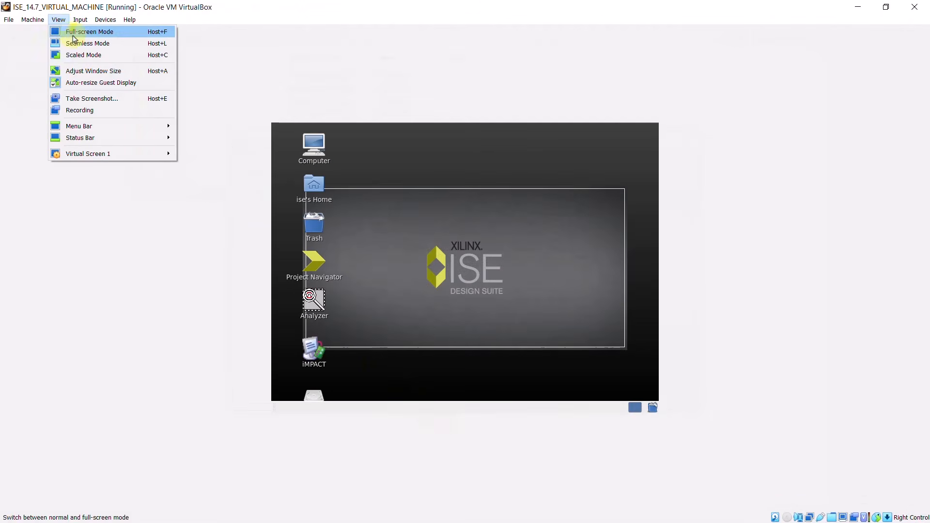
click(66, 32)
click(434, 319)
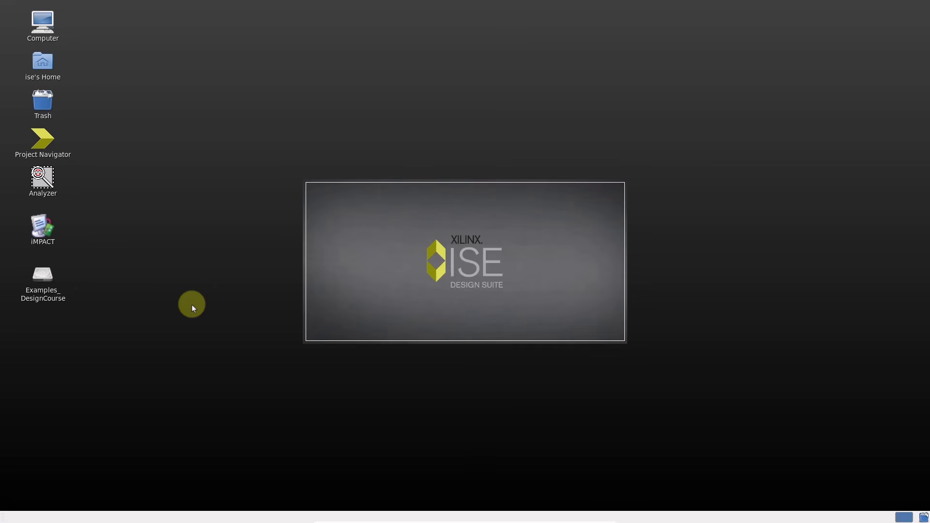
- In the guest's Project Navigator, open Example_Module_02.xise from the shared Examples_DesignCourse folder and display its Example_02_FA_4bit source
double_click(43, 141)
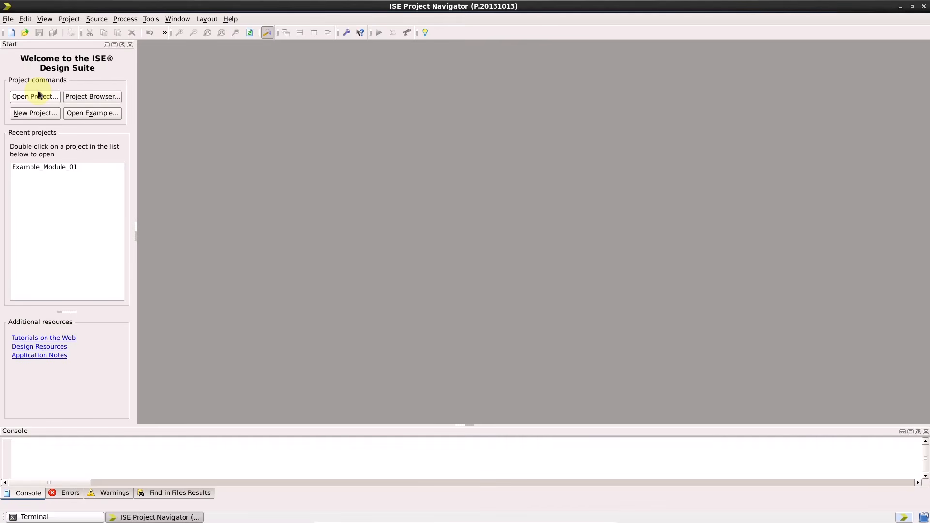
click(40, 96)
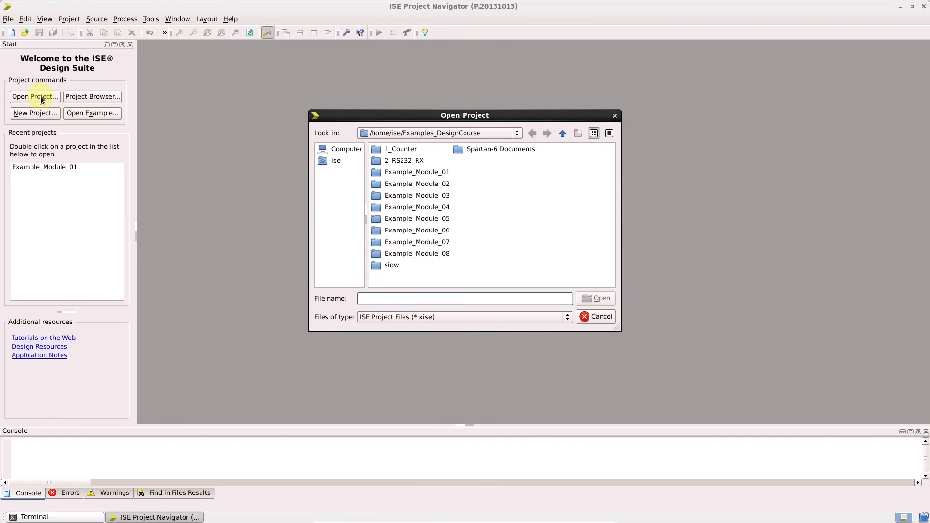
click(332, 163)
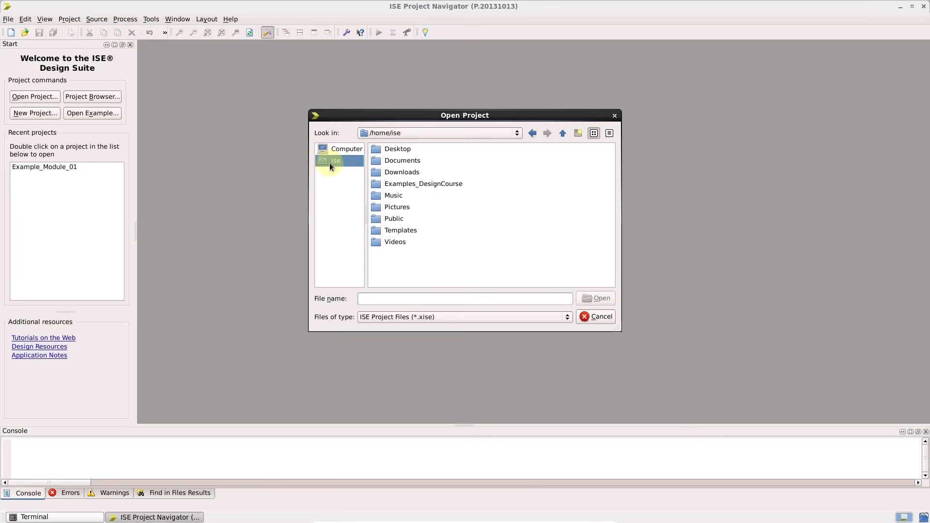
double_click(440, 184)
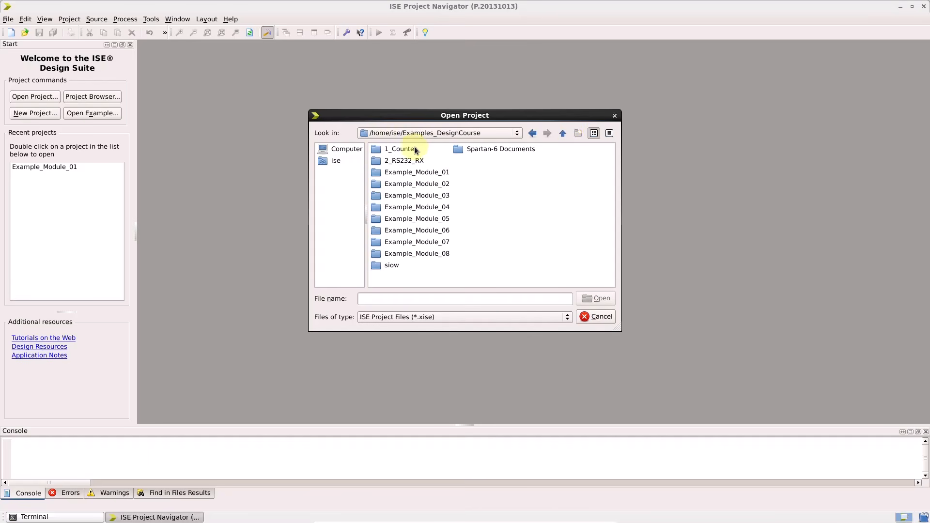
double_click(408, 185)
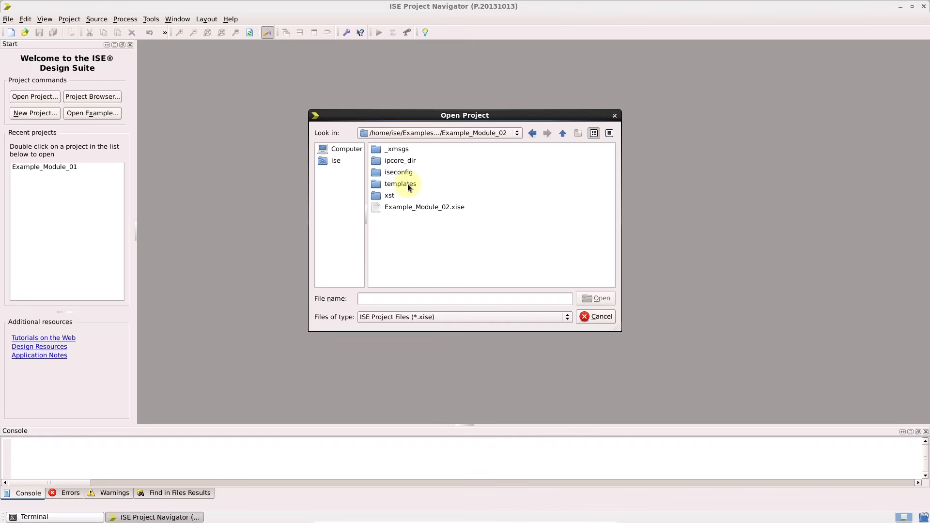
double_click(415, 208)
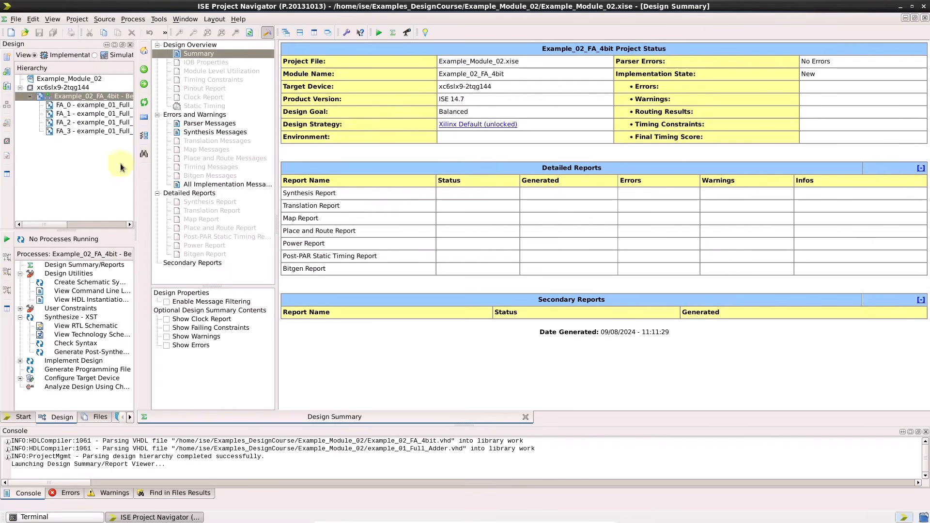
double_click(85, 96)
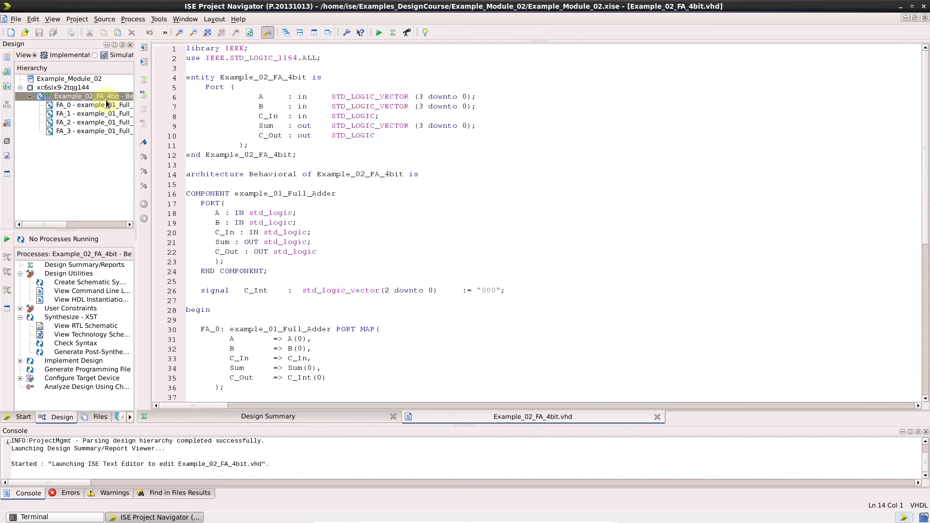
- Close Project Navigator and power off the ISE_14.7_VIRTUAL_MACHINE
click(924, 6)
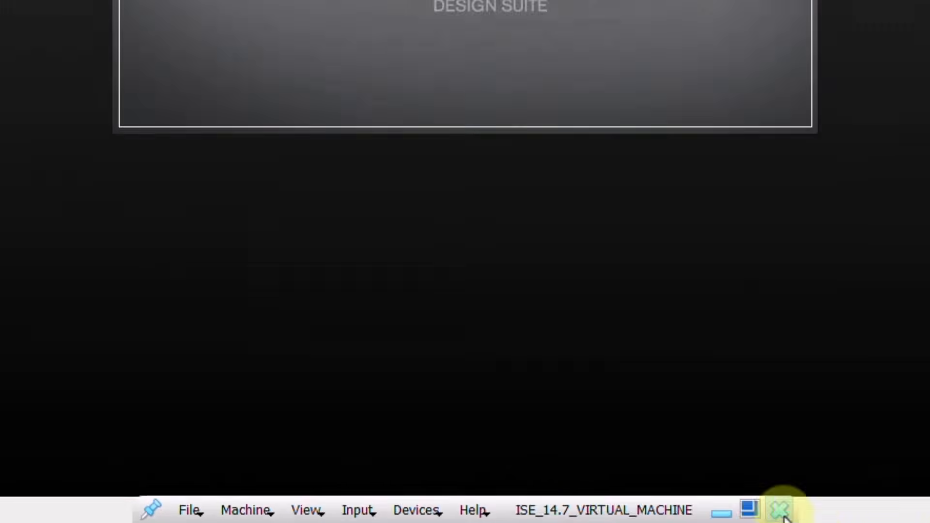
click(781, 512)
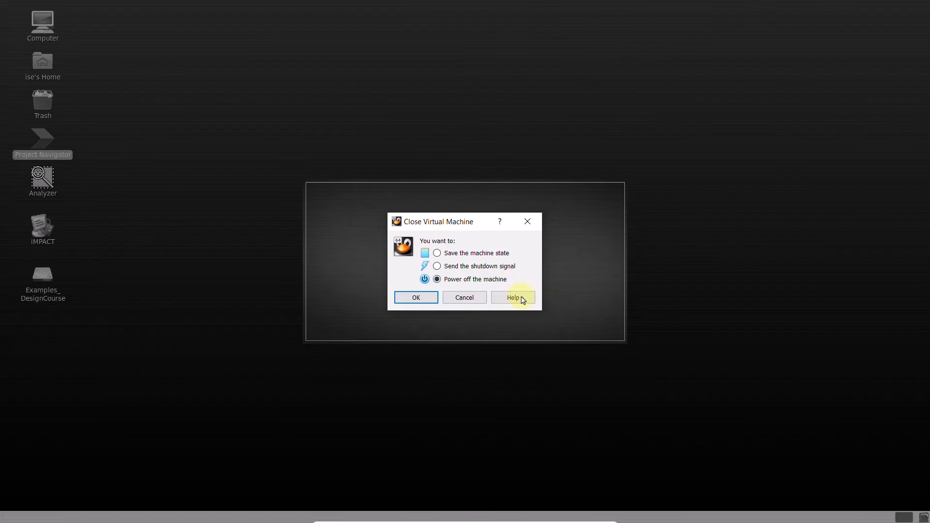
click(415, 299)
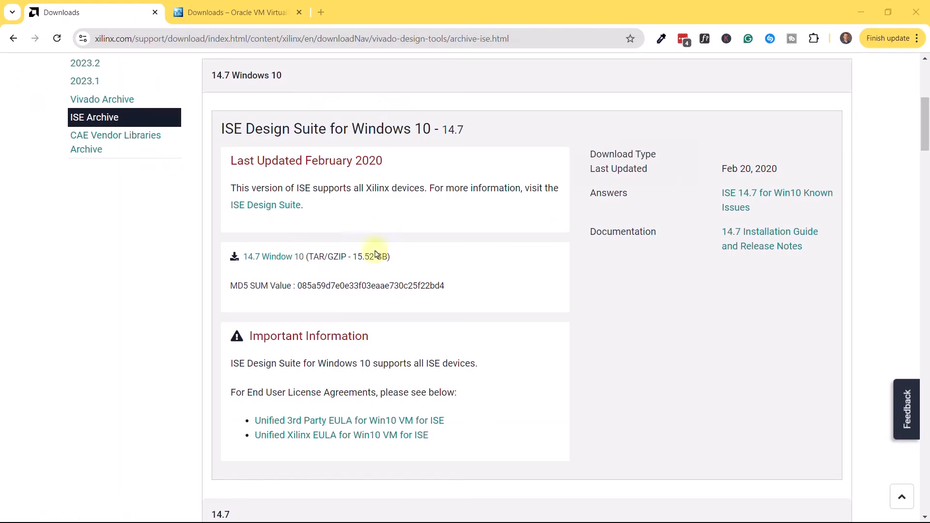
- From the 14.7 section of the ISE Archive, download the Full Installer for Windows 7/XP/Server, submitting the prefilled address verification form
scroll(163, 298, up, 3)
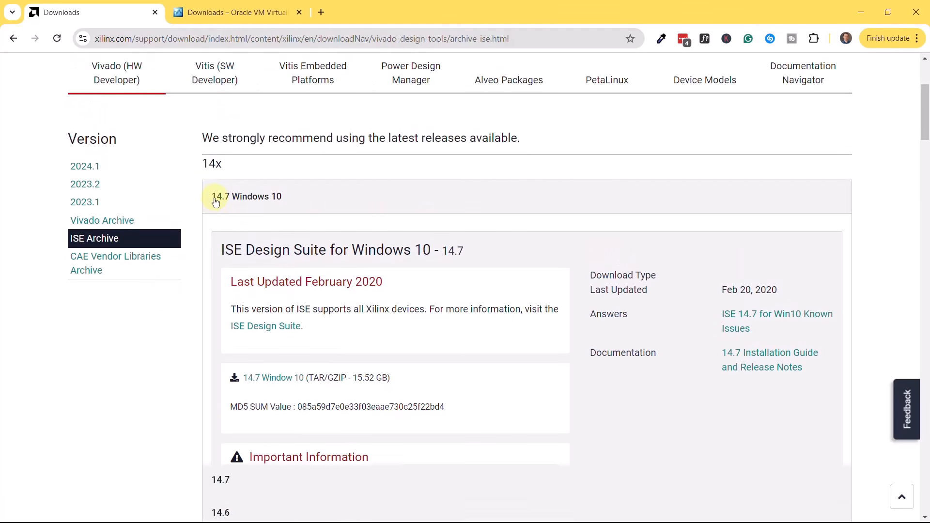
click(216, 199)
click(223, 232)
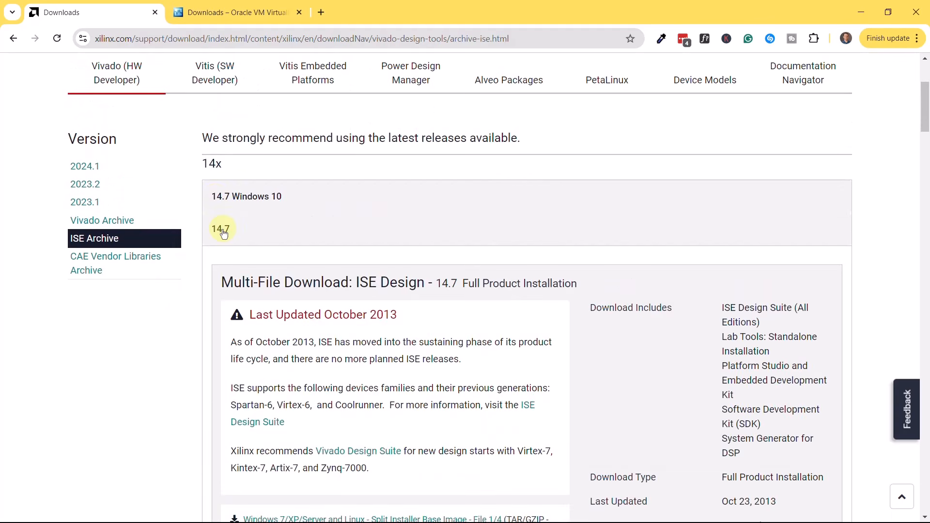
scroll(305, 327, down, 2)
scroll(306, 328, down, 14)
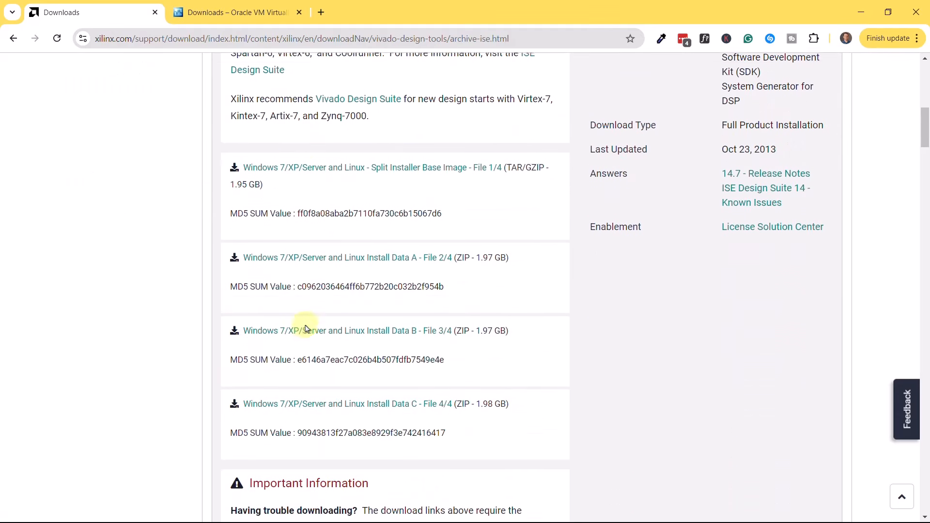
scroll(307, 329, down, 6)
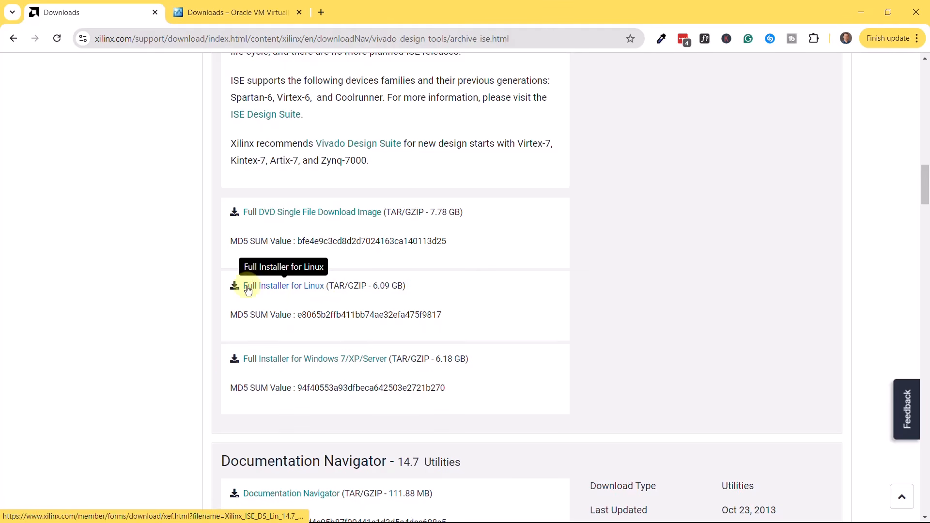
click(333, 360)
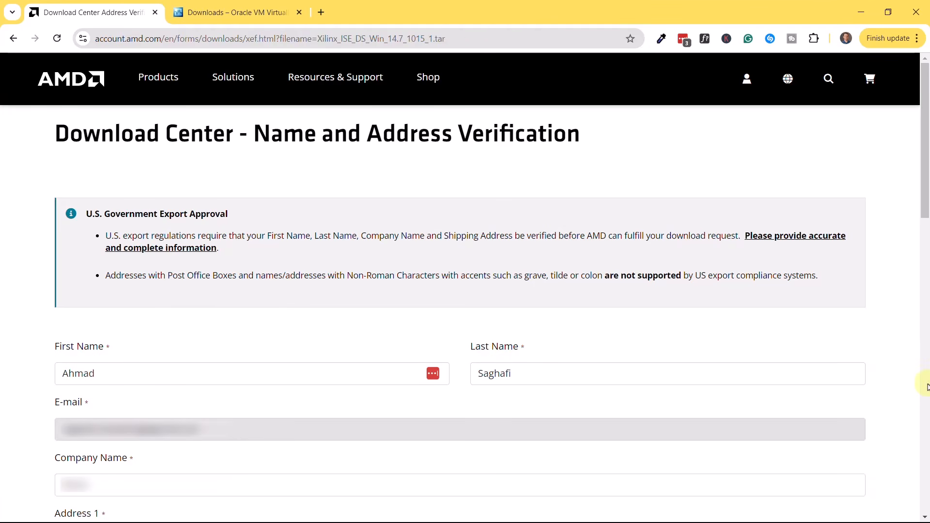
scroll(927, 384, down, 12)
click(92, 438)
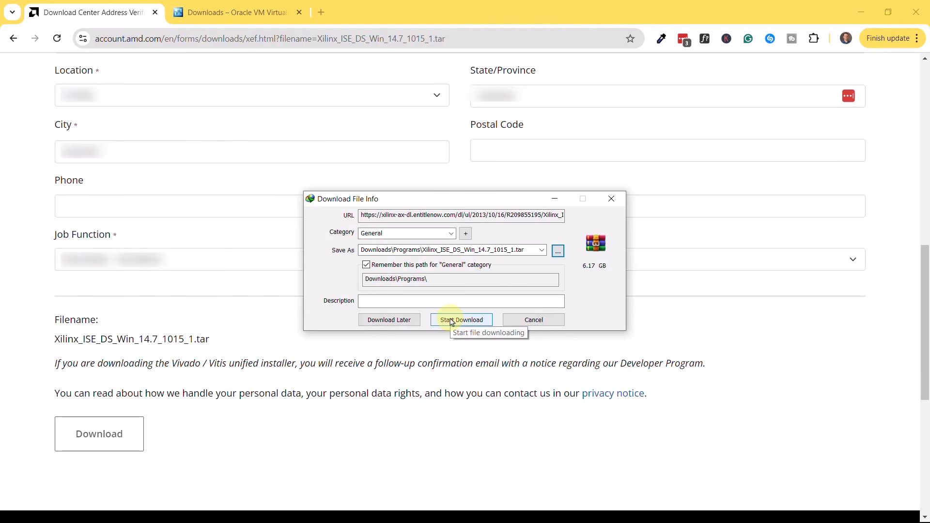
click(451, 321)
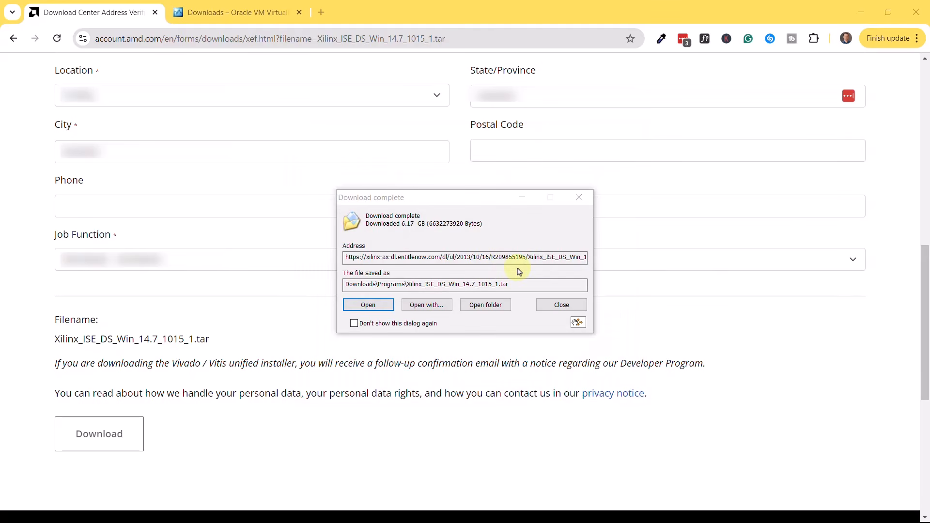
- Show the downloaded Xilinx_ISE_DS_Win_14.7_1015_1.tar in its folder and extract it to a subfolder of the same name
click(485, 304)
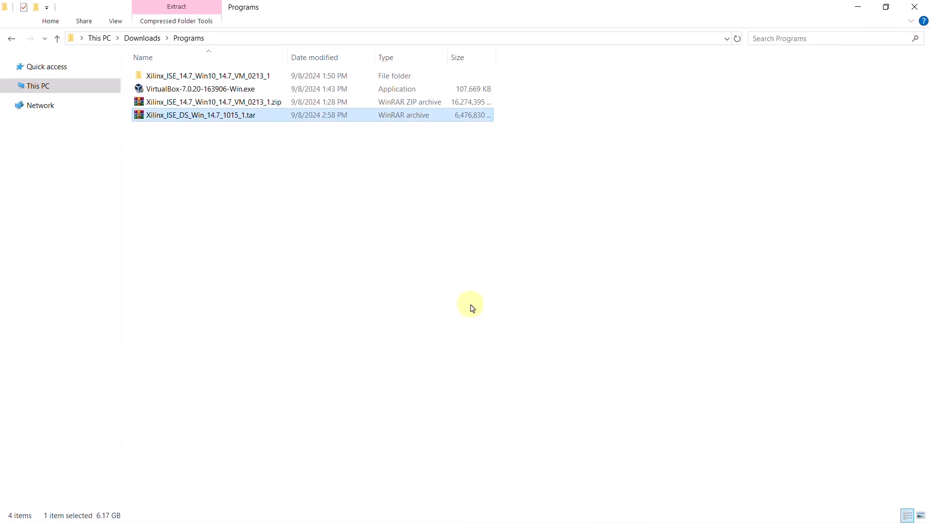
right_click(216, 120)
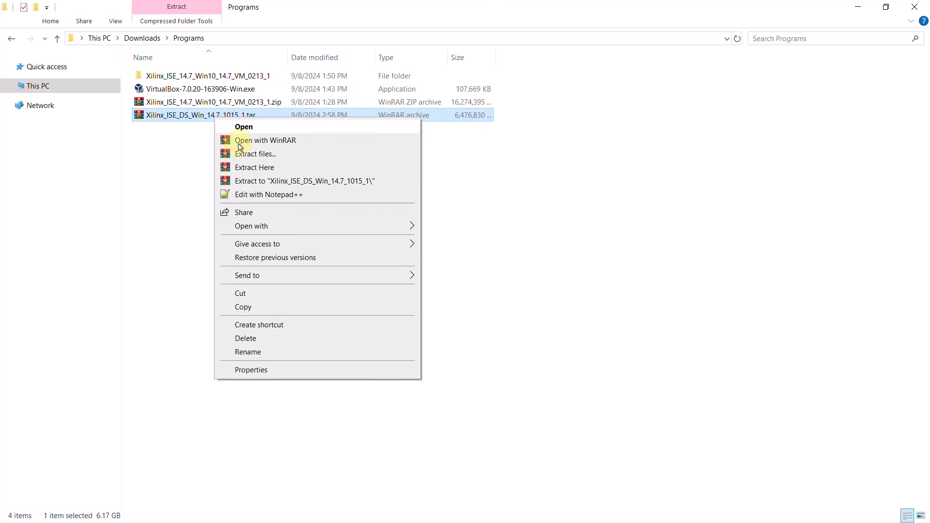
click(284, 187)
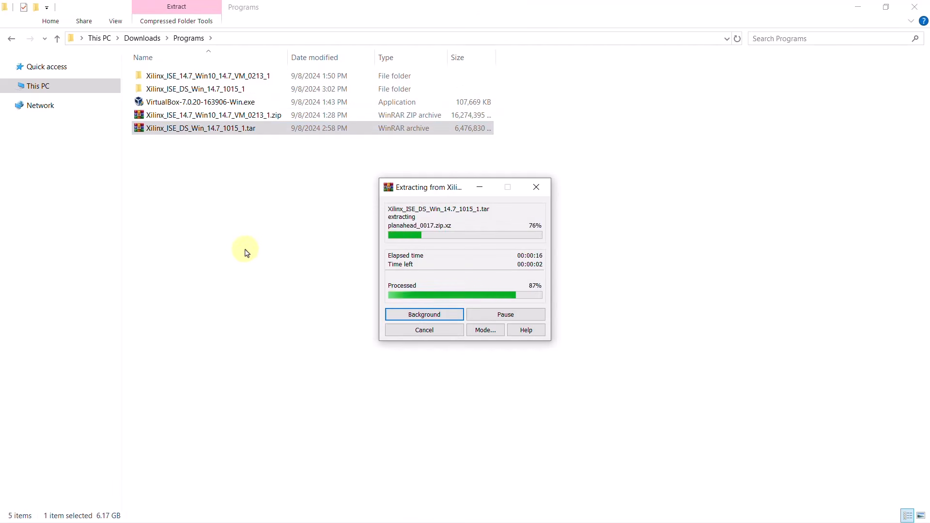
- Launch xsetup.exe from the inner Xilinx_ISE_DS_Win_14.7_1015_1 folder of the extracted files
double_click(211, 89)
double_click(209, 80)
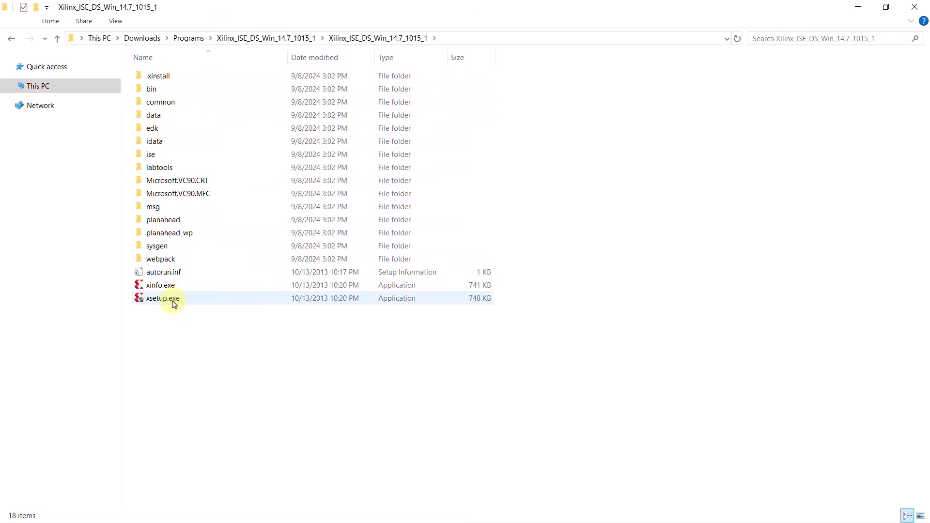
click(174, 301)
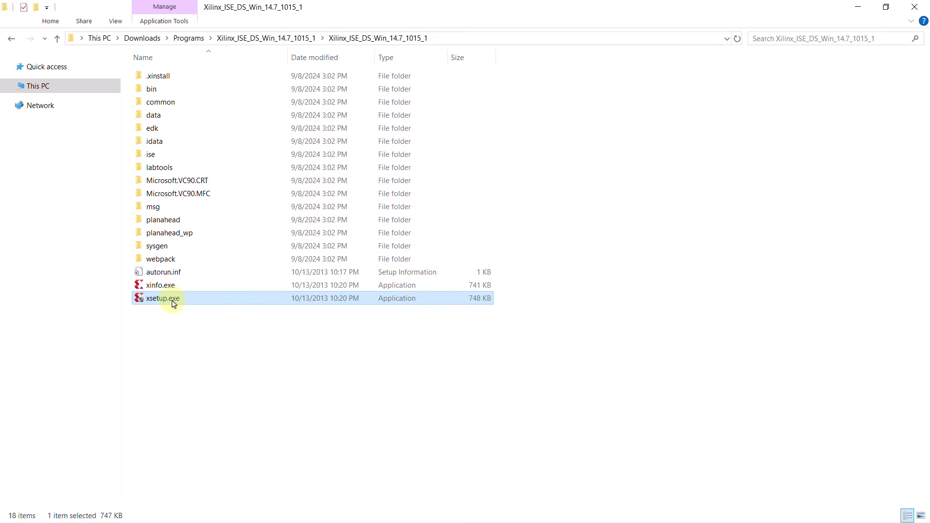
double_click(173, 301)
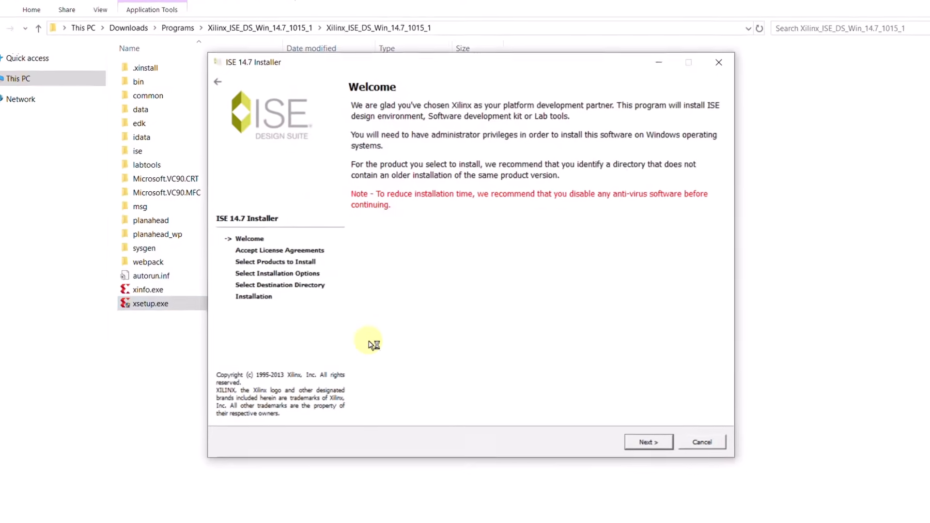
- Proceed through the ISE 14.7 installer's welcome page and accept all terms on both license agreement pages
click(697, 489)
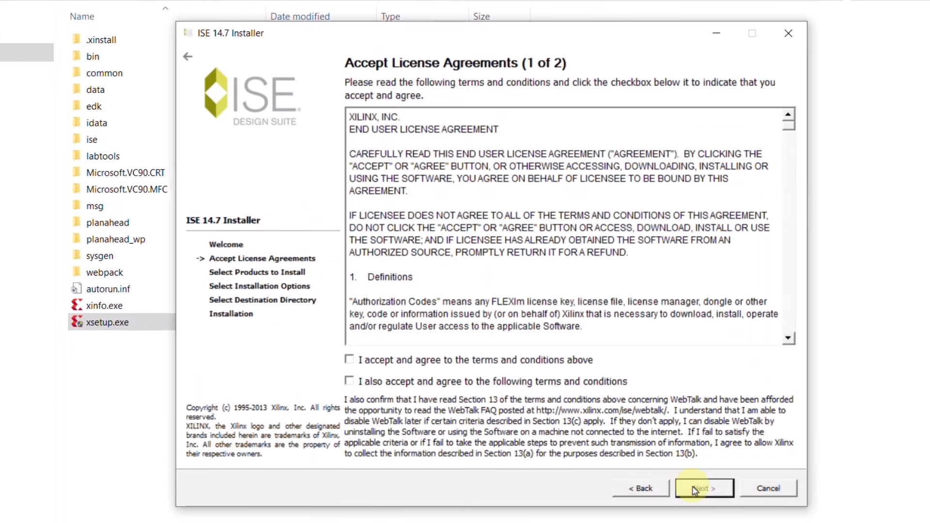
click(374, 362)
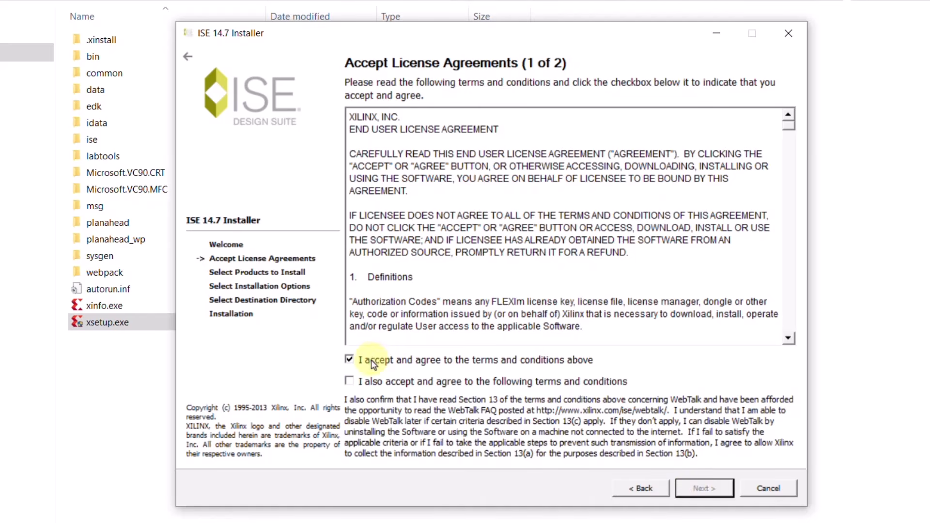
click(374, 384)
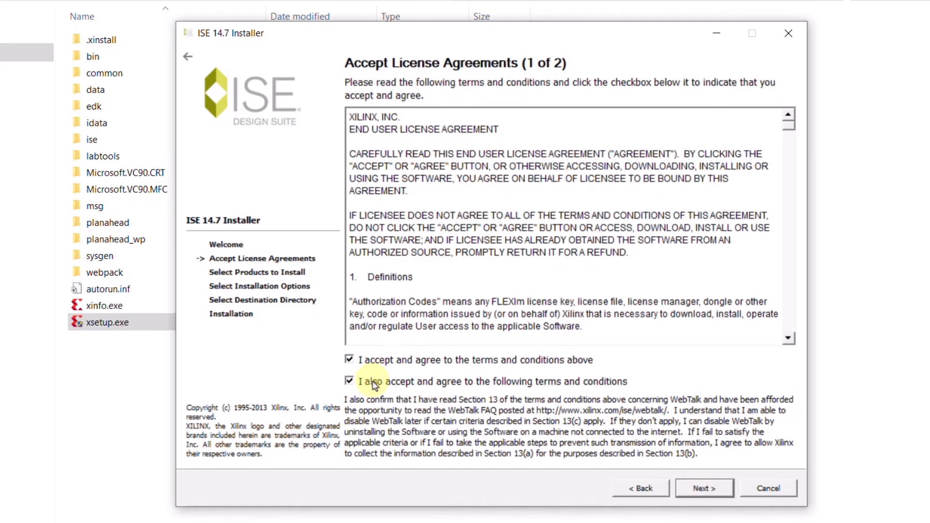
click(697, 489)
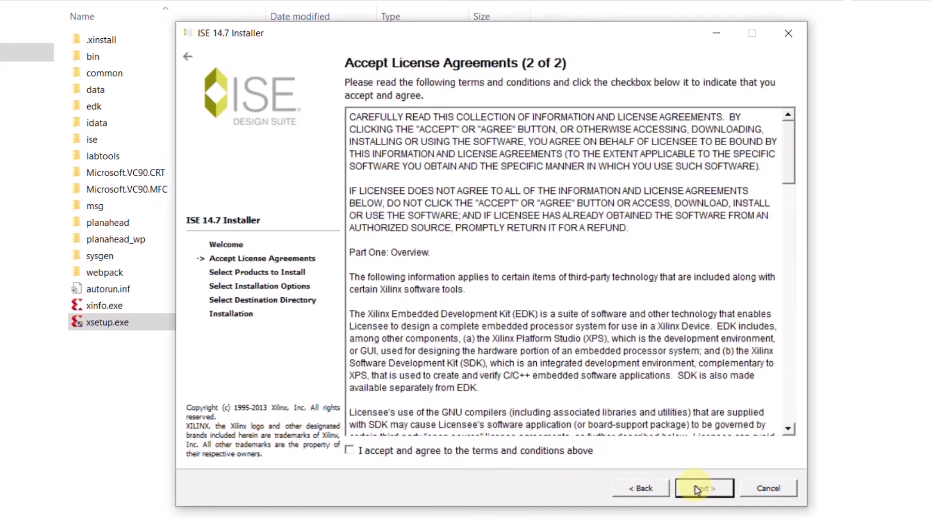
click(426, 453)
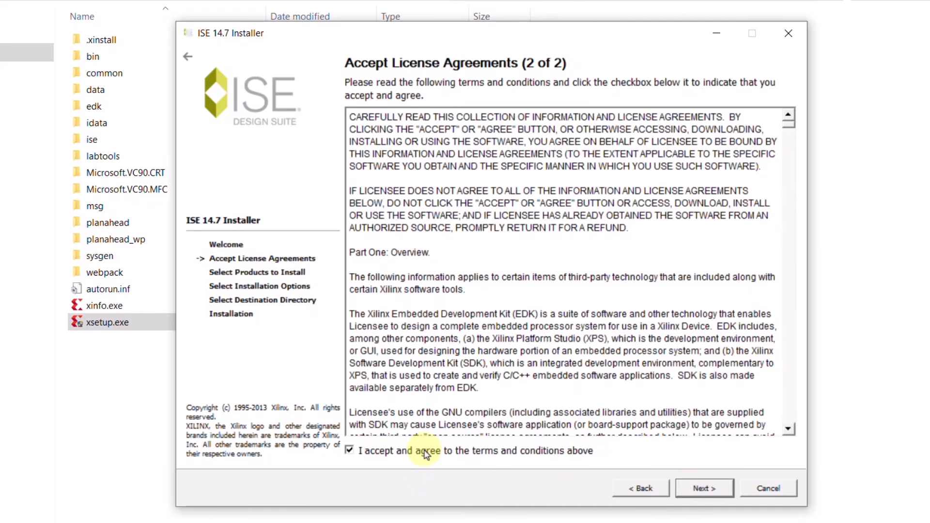
click(704, 489)
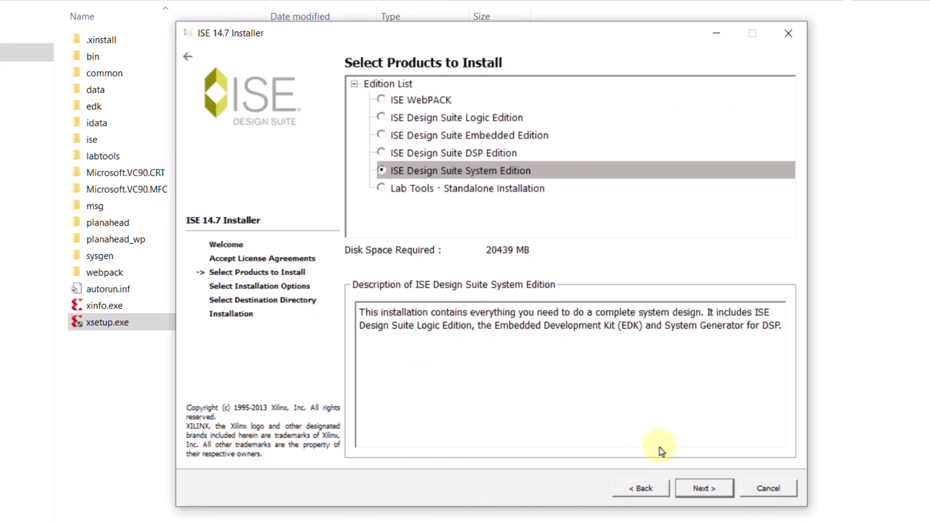
- Configure the installation with ISE Design Suite System Edition, WebTalk disabled, destination C:\Xilinx and program folder Xilinx Design Tools
click(703, 489)
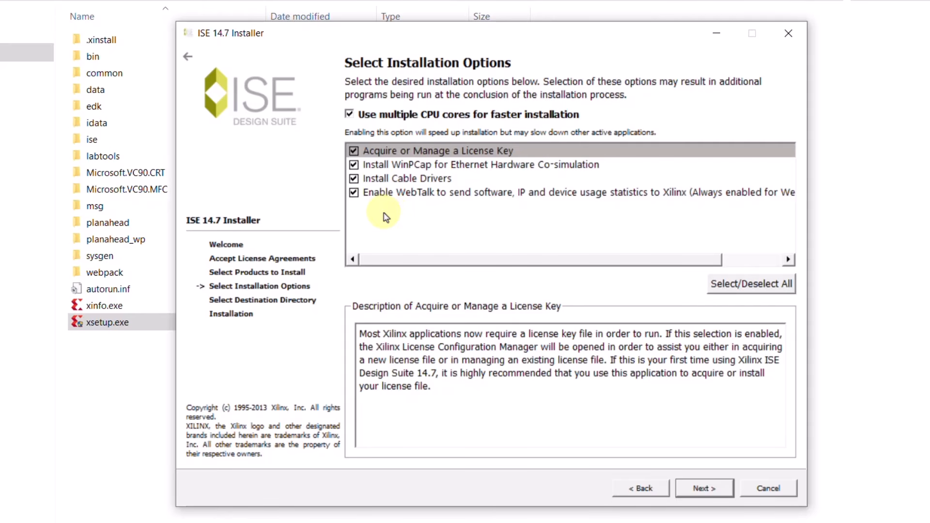
click(377, 196)
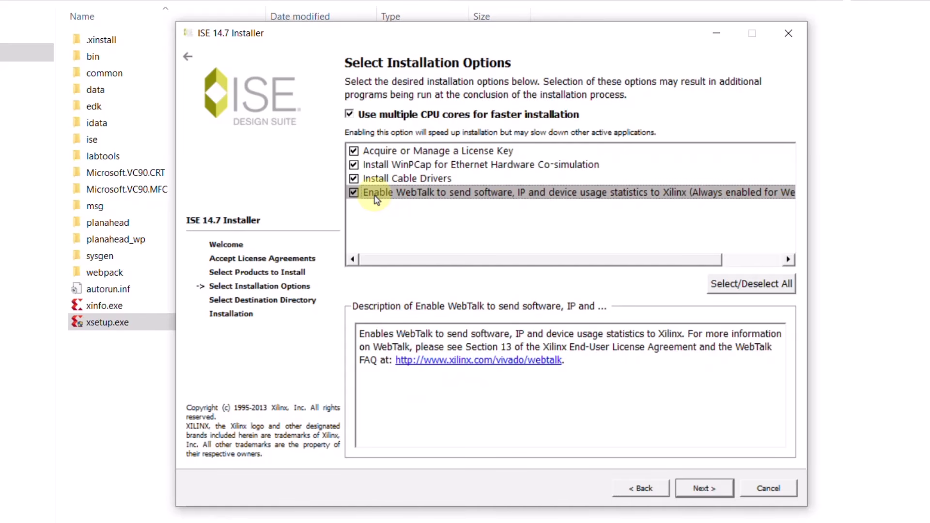
click(368, 194)
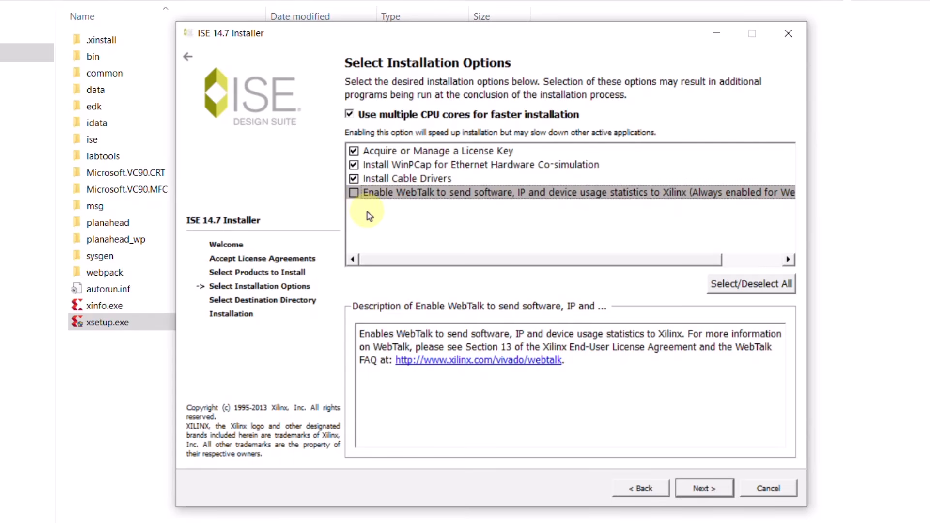
click(393, 181)
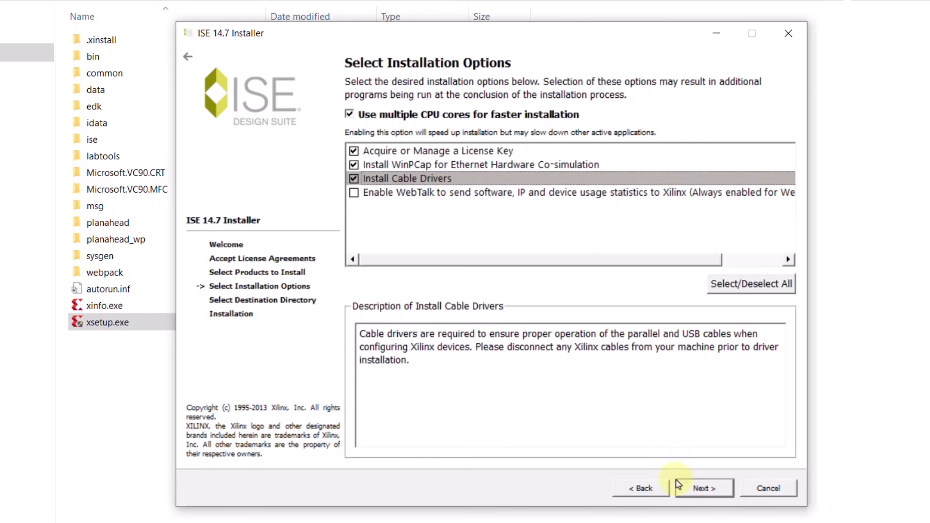
click(703, 489)
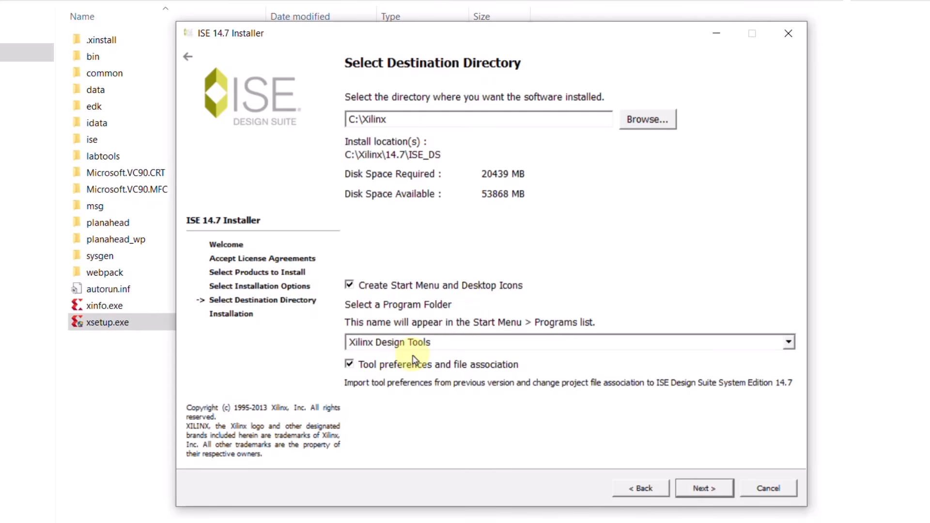
click(708, 489)
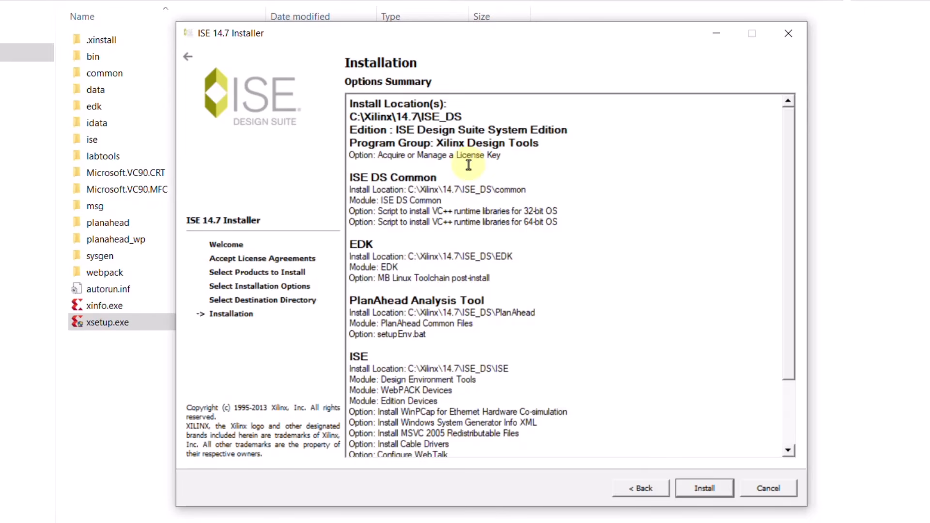
- Start the ISE installation and acknowledge the WinPcap, cable driver and MATLAB selection dialogs without choosing a MATLAB version
scroll(506, 290, down, 3)
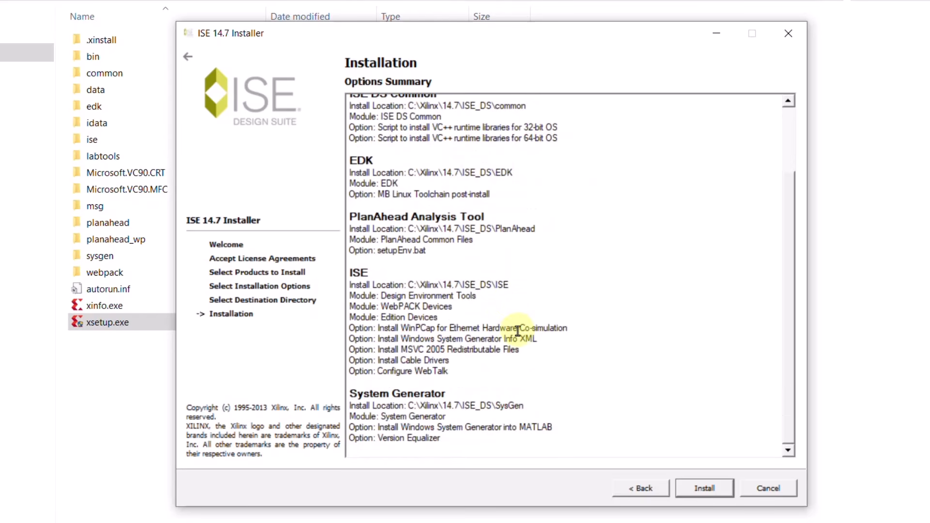
scroll(517, 334, up, 3)
click(704, 488)
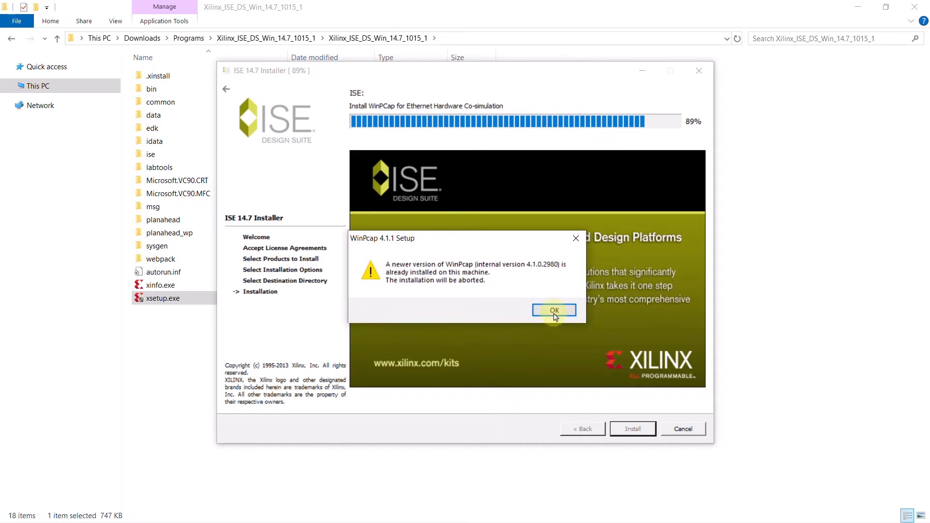
click(555, 312)
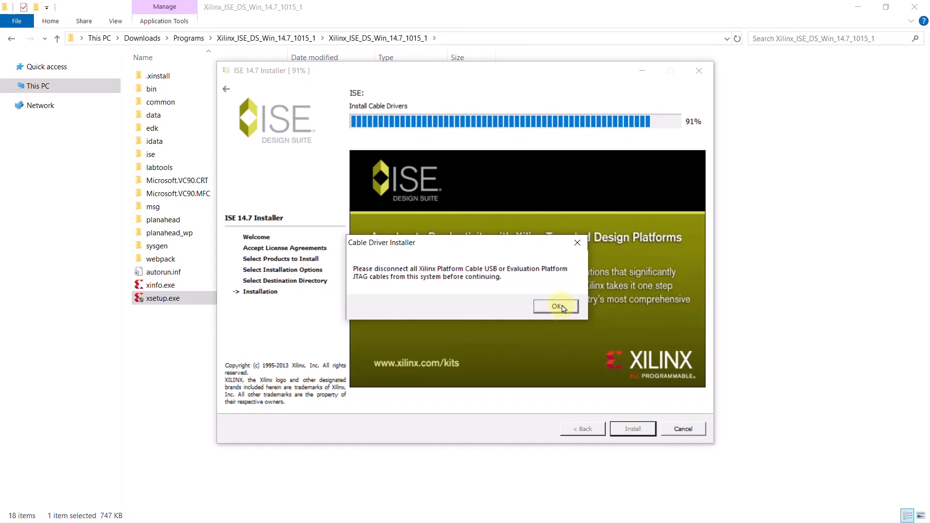
click(556, 308)
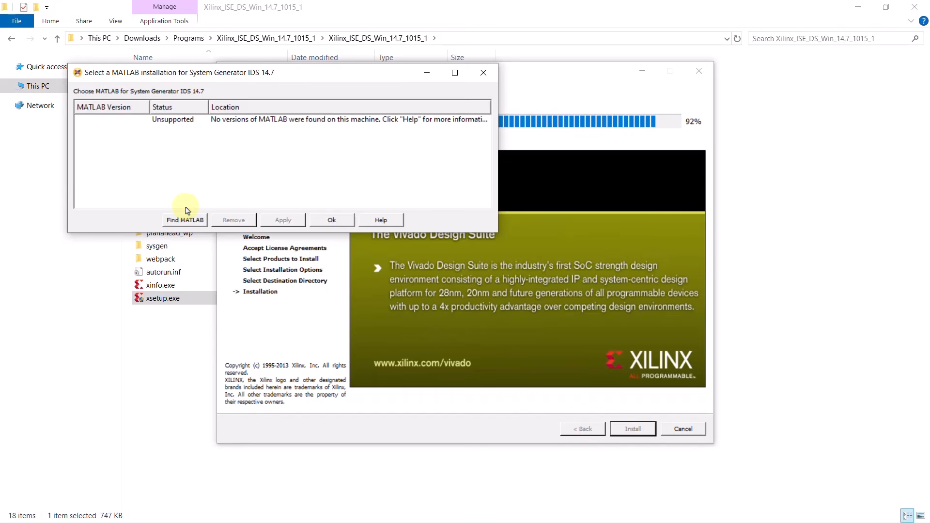
click(332, 220)
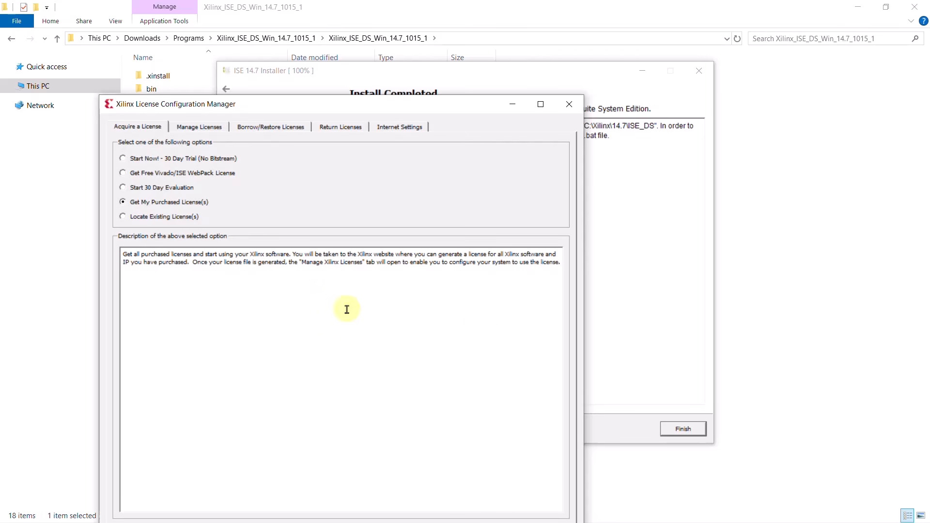
- Request the free Vivado/ISE WebPack license and connect to the online product licensing site
click(124, 173)
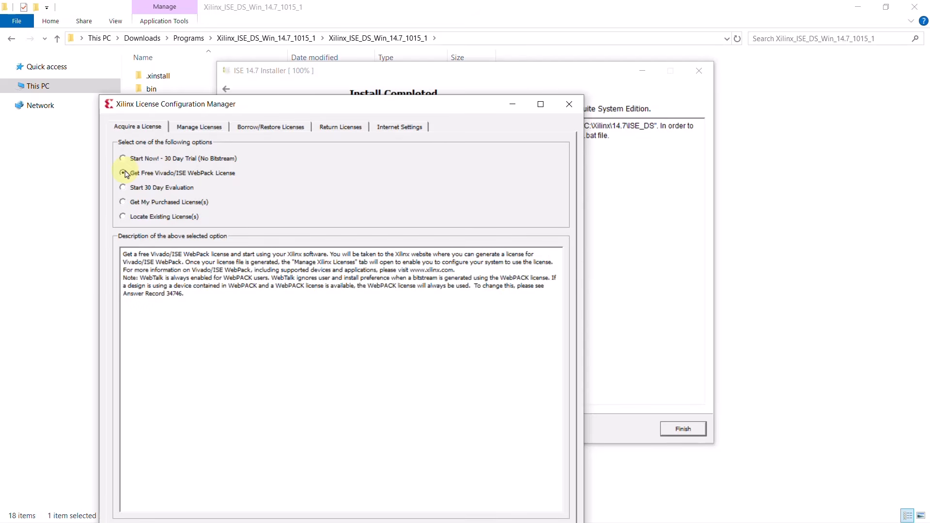
drag(228, 103, 233, 28)
click(491, 469)
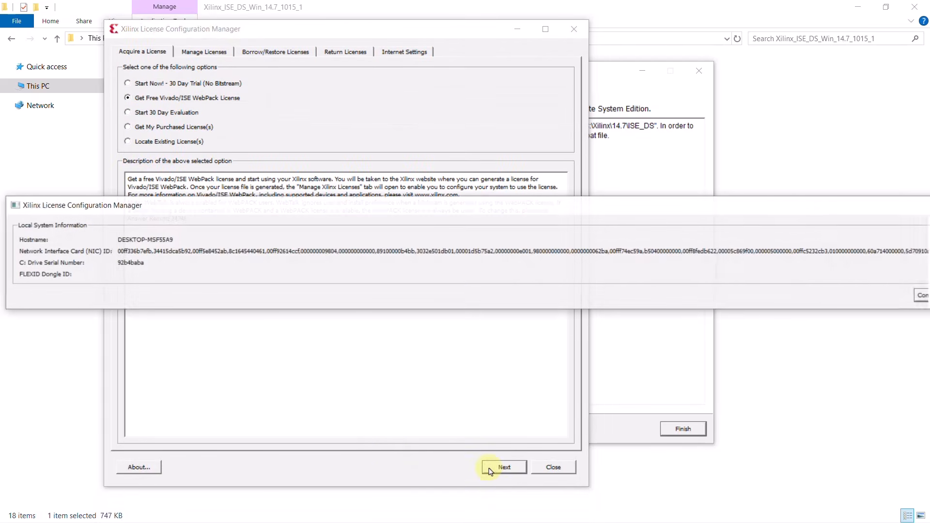
drag(520, 210, 488, 210)
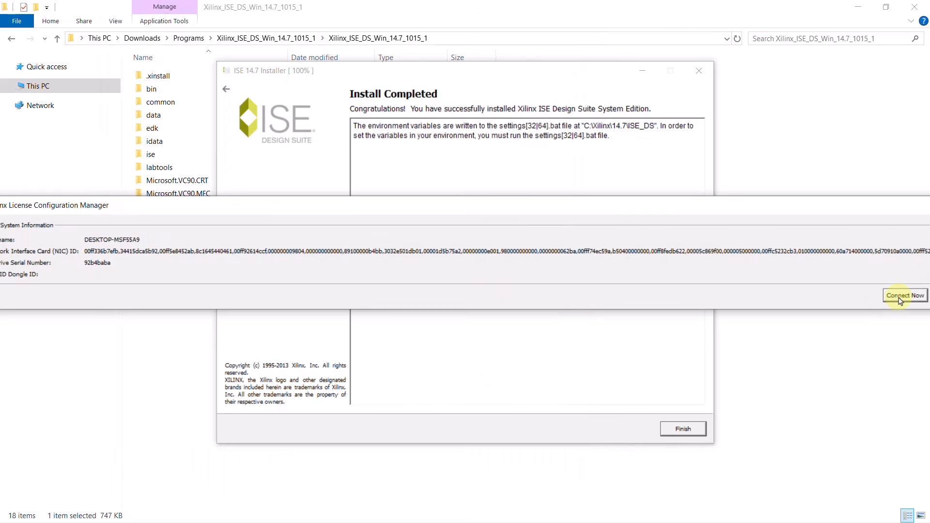
click(902, 295)
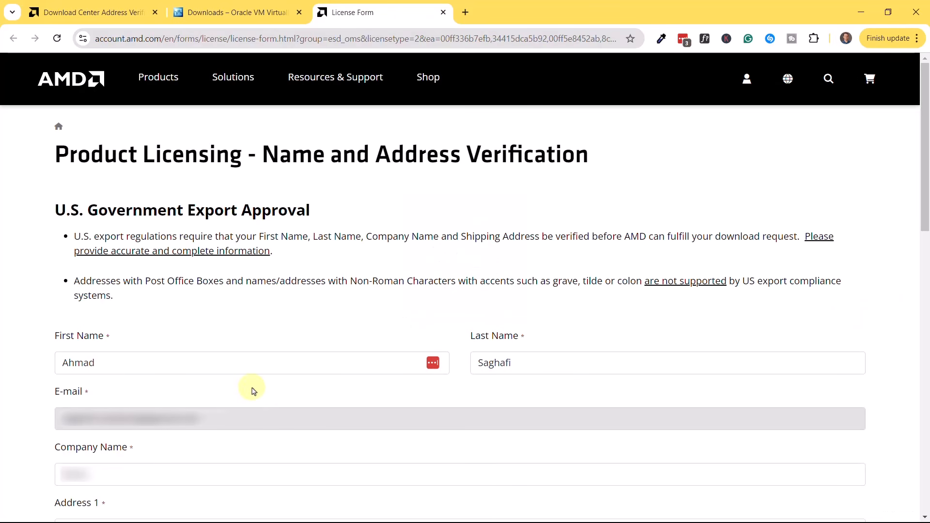
- Submit the prefilled name and address verification form and accept the cookies on the Product Licensing site
scroll(254, 391, down, 10)
click(77, 413)
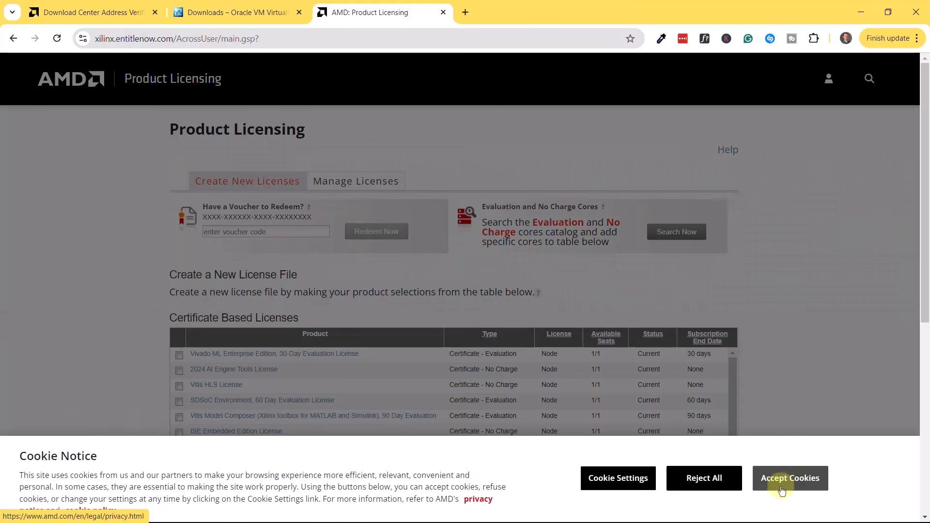
click(782, 490)
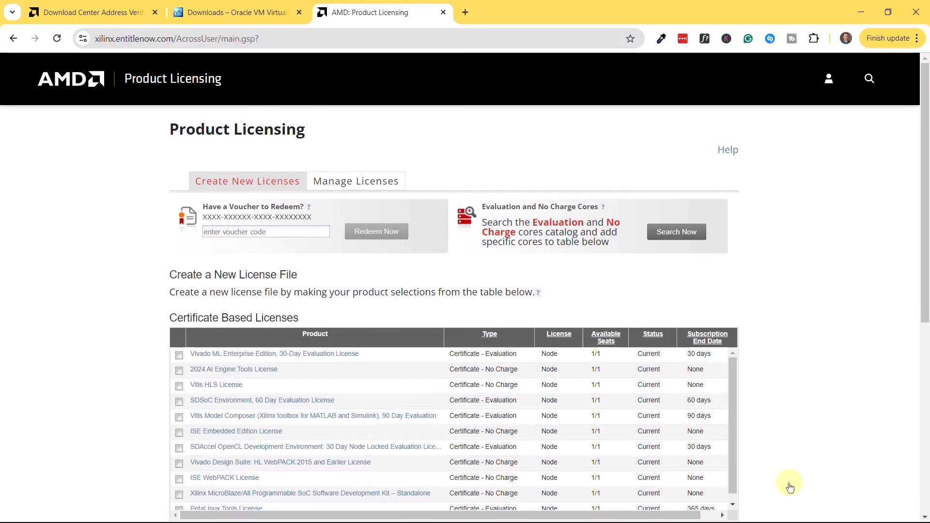
- Generate a node-locked license file for the ISE WebPACK License and close the confirmation
scroll(131, 368, down, 2)
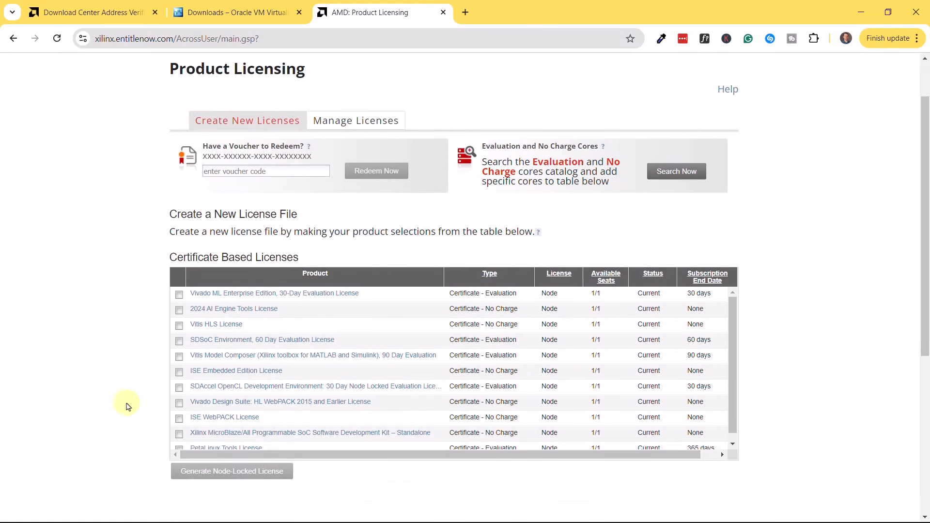
click(179, 411)
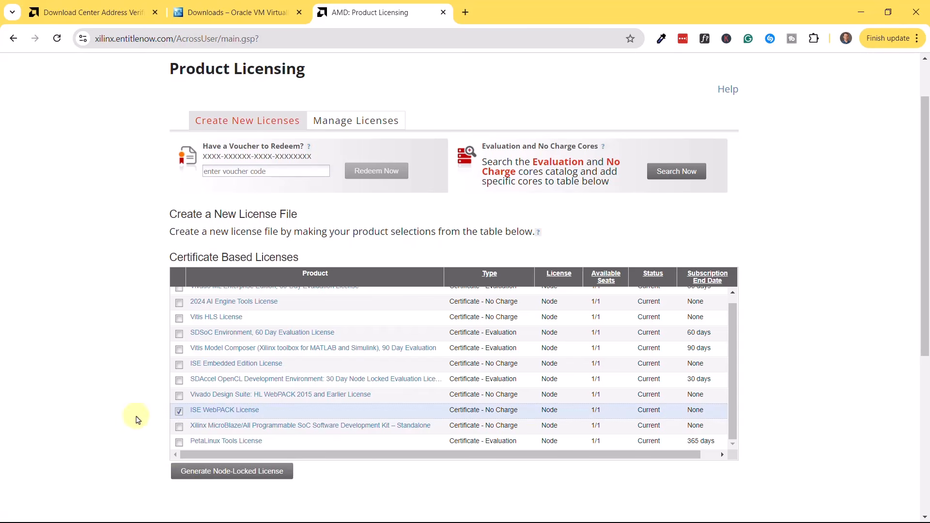
click(216, 477)
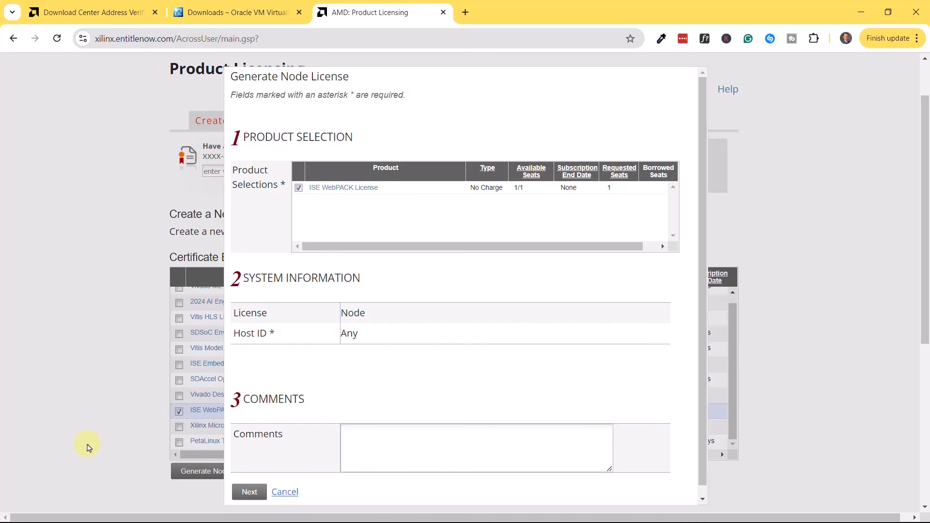
scroll(252, 486, down, 1)
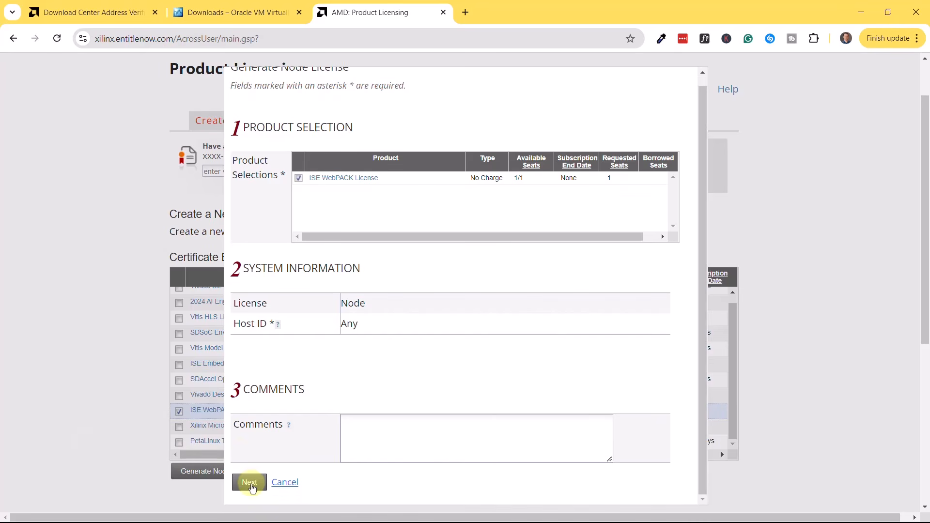
click(251, 487)
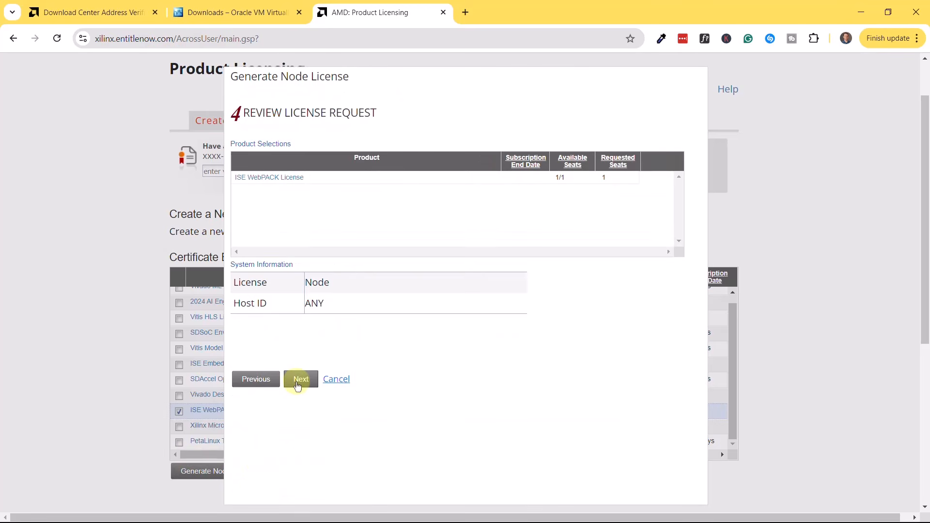
click(297, 385)
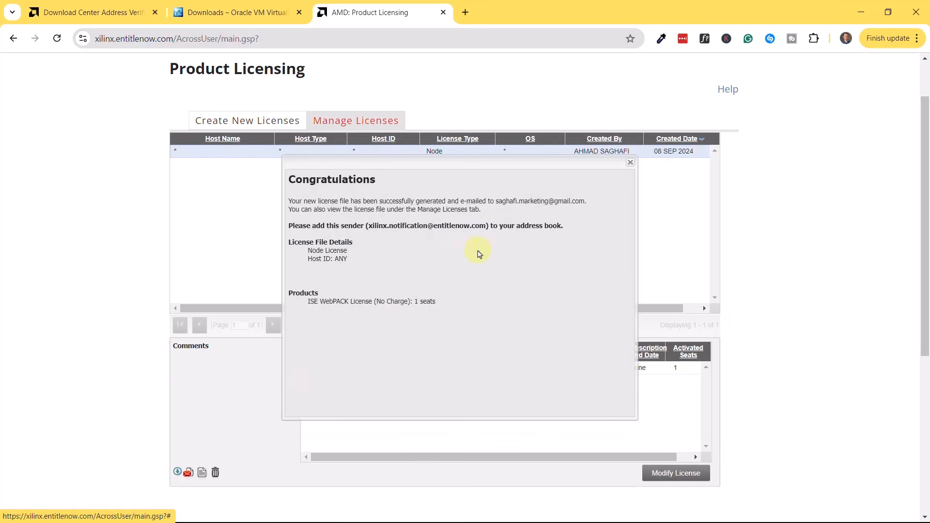
click(630, 162)
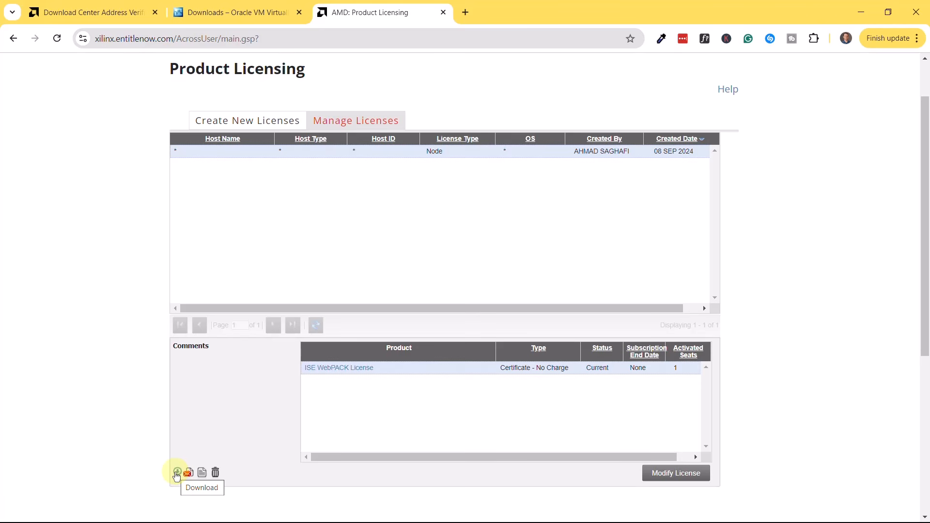
- Download the Xilinx.lic license file and place a copy of it in C:\Xilinx\14.7
click(177, 473)
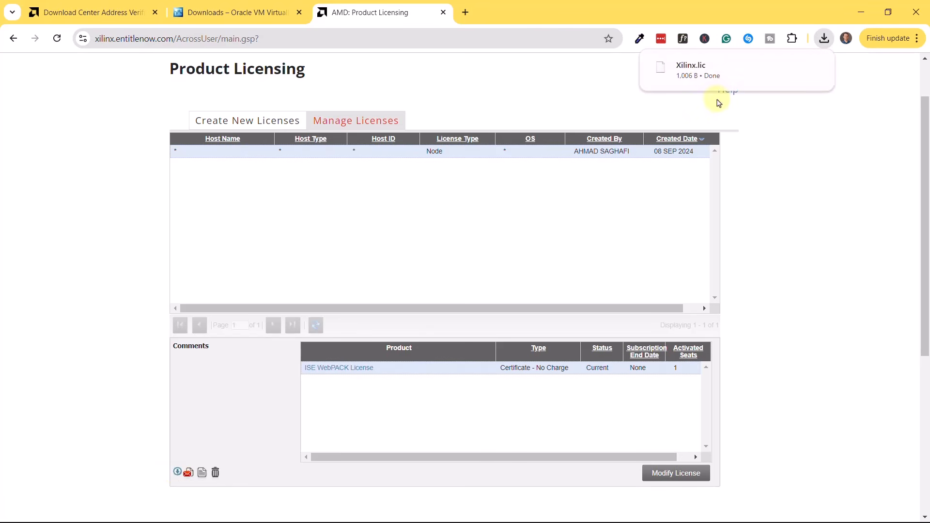
mouse_move(676, 67)
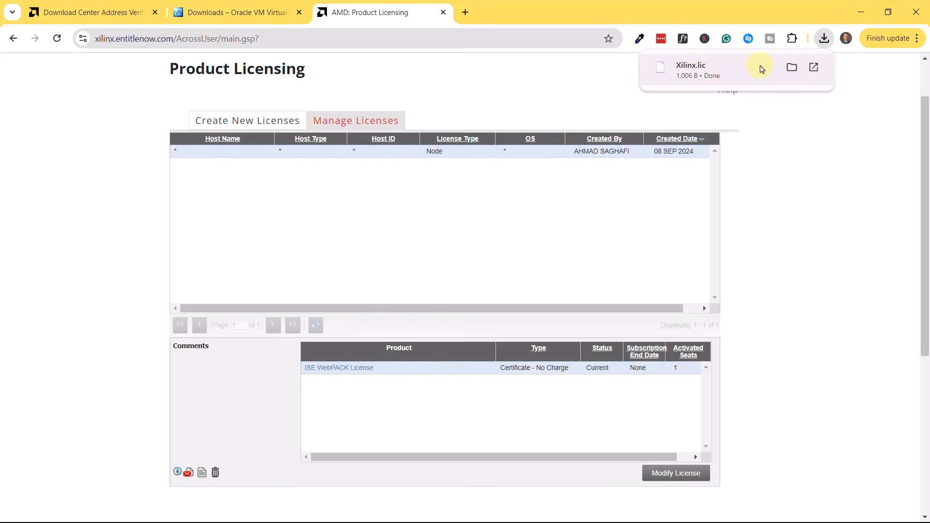
click(790, 68)
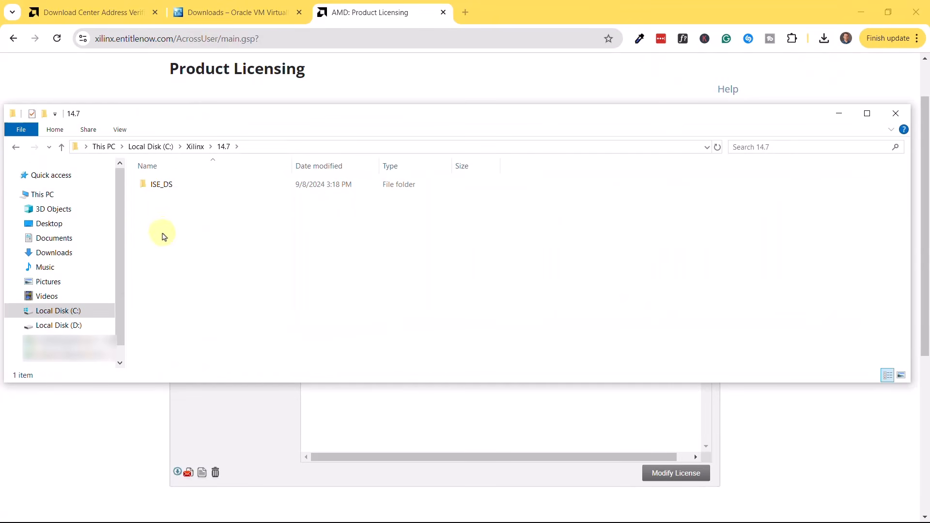
right_click(164, 237)
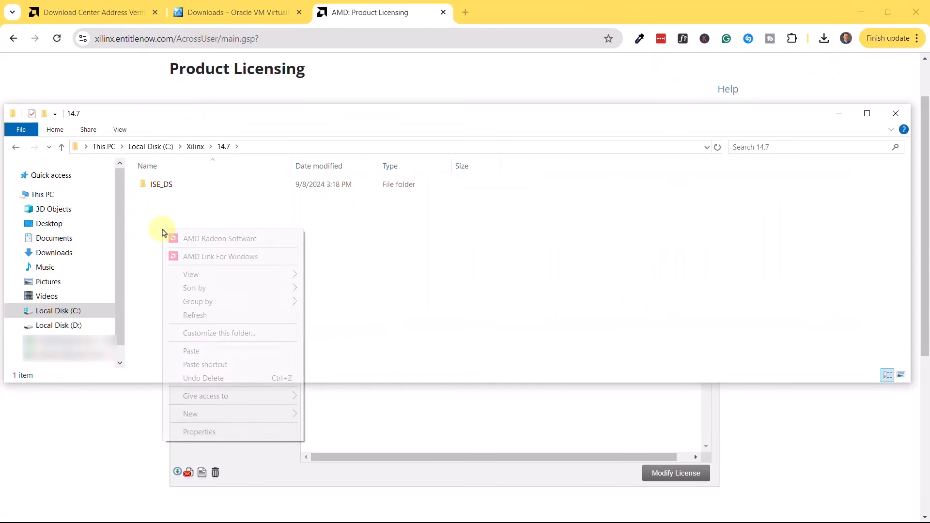
click(182, 356)
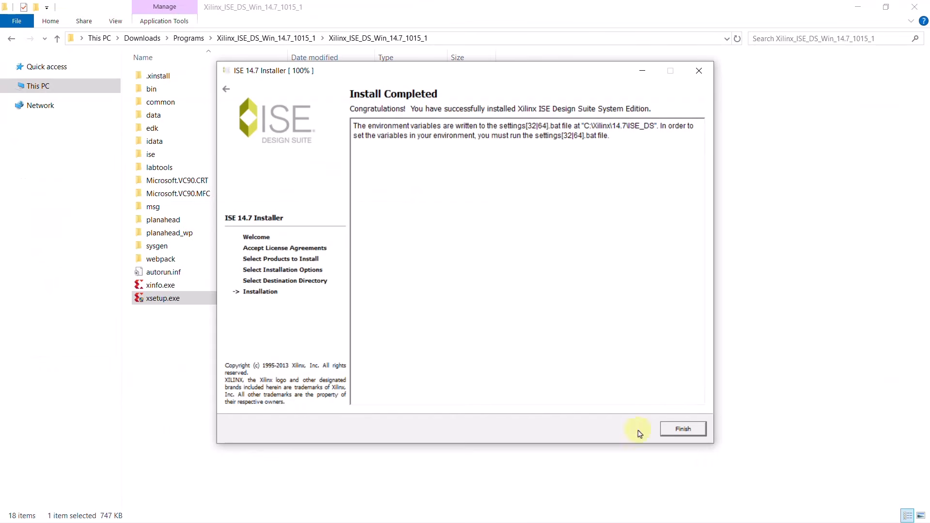
- Finish the ISE installer and start loading a license file in the Xilinx License Configuration Manager
click(682, 429)
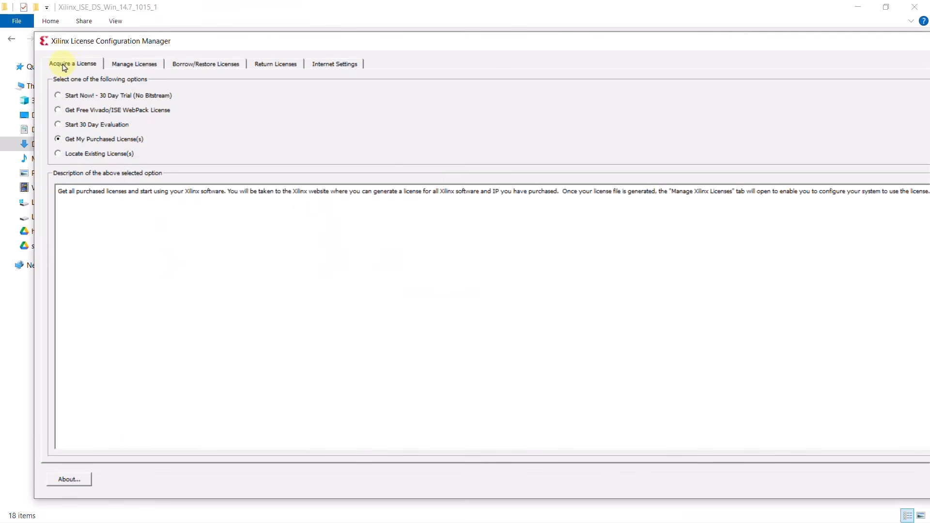
click(126, 64)
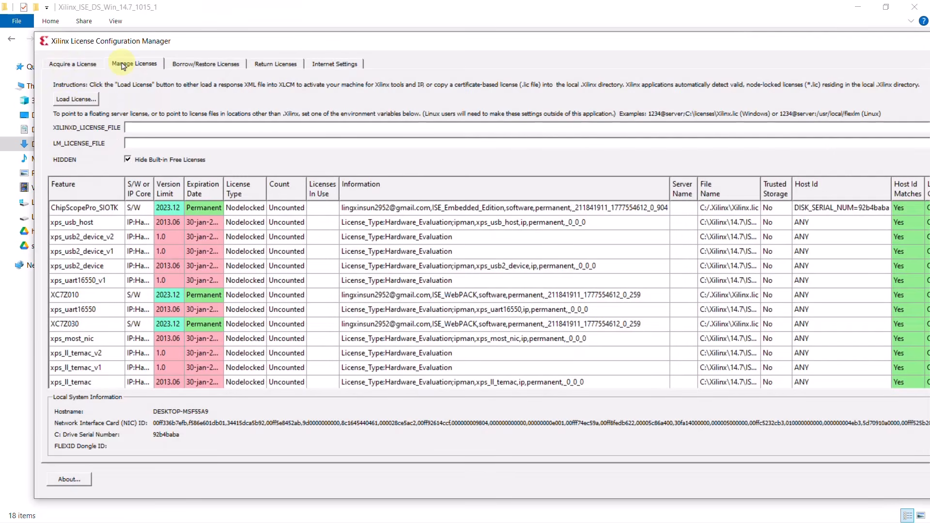
click(75, 99)
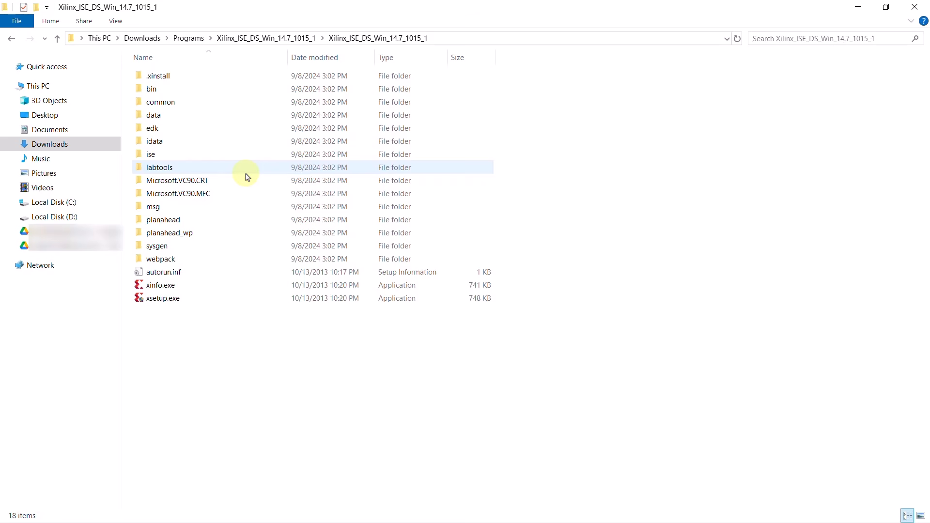
- Open the folder C:\Xilinx\14.7\ISE_DS\ISE\lib\nt64 in the file browser
click(42, 204)
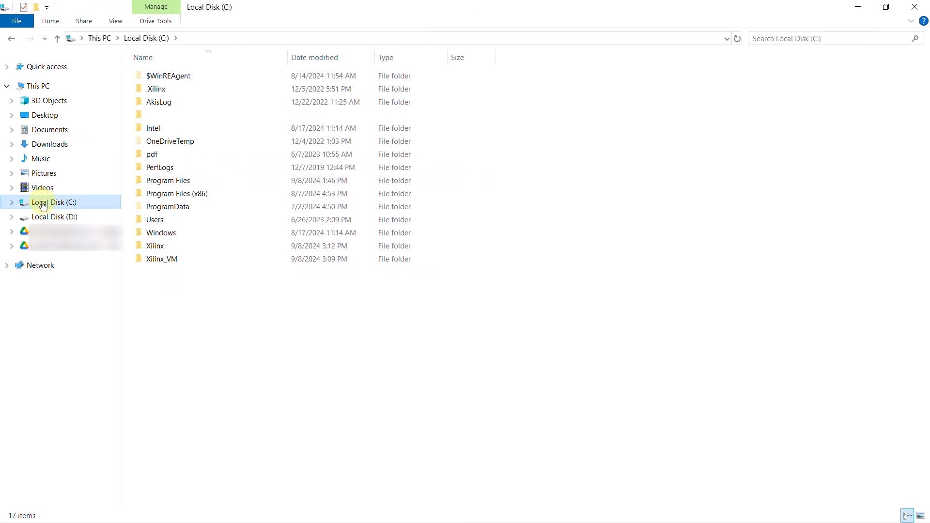
double_click(153, 247)
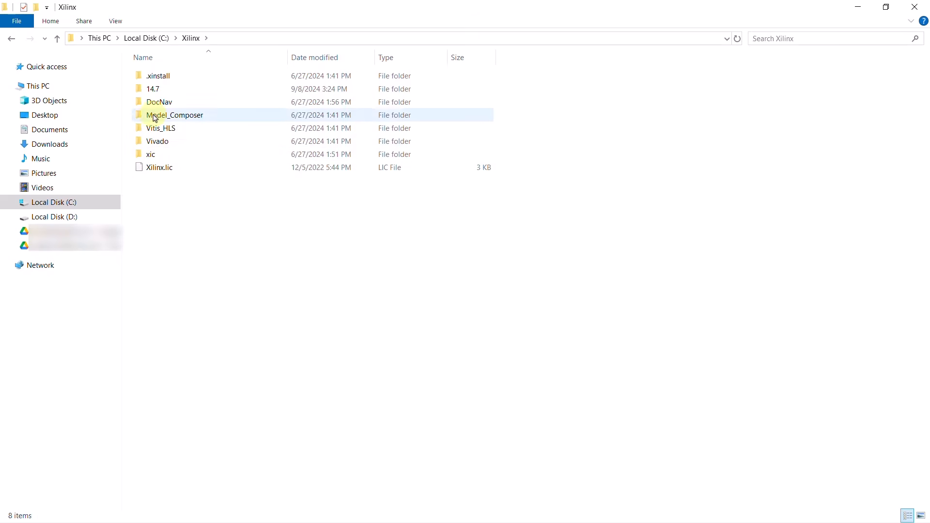
double_click(151, 90)
double_click(151, 77)
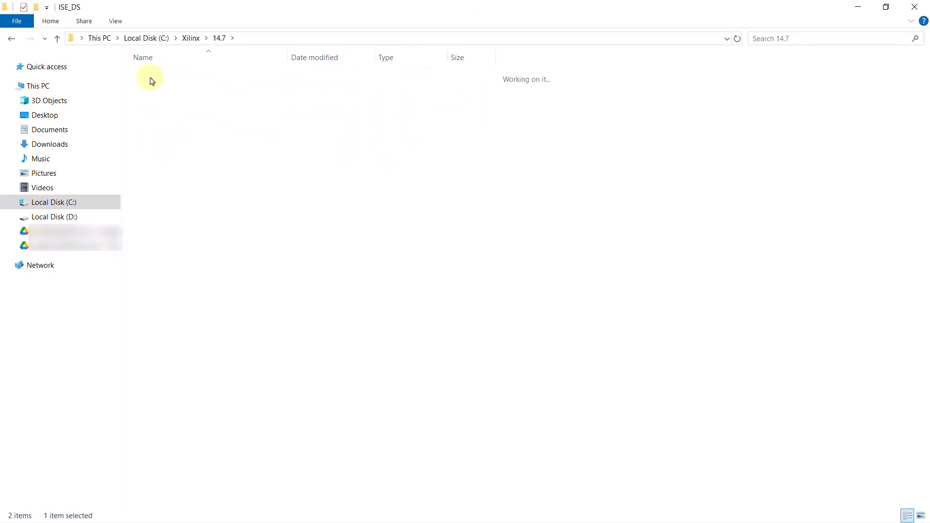
double_click(150, 117)
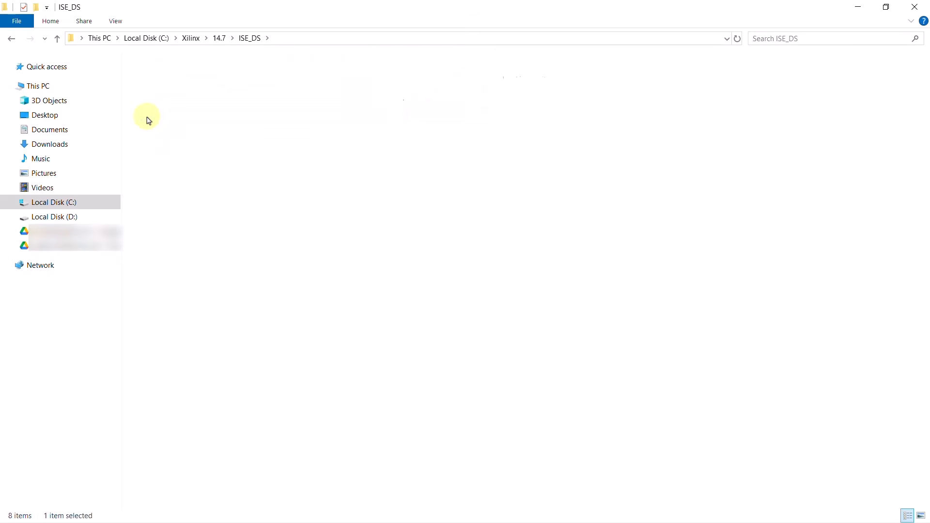
scroll(184, 257, down, 9)
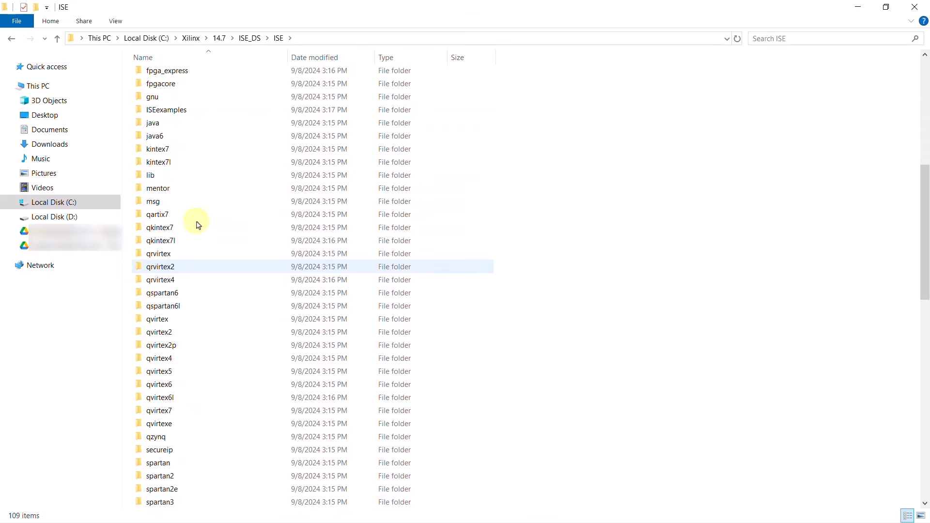
double_click(175, 179)
double_click(154, 90)
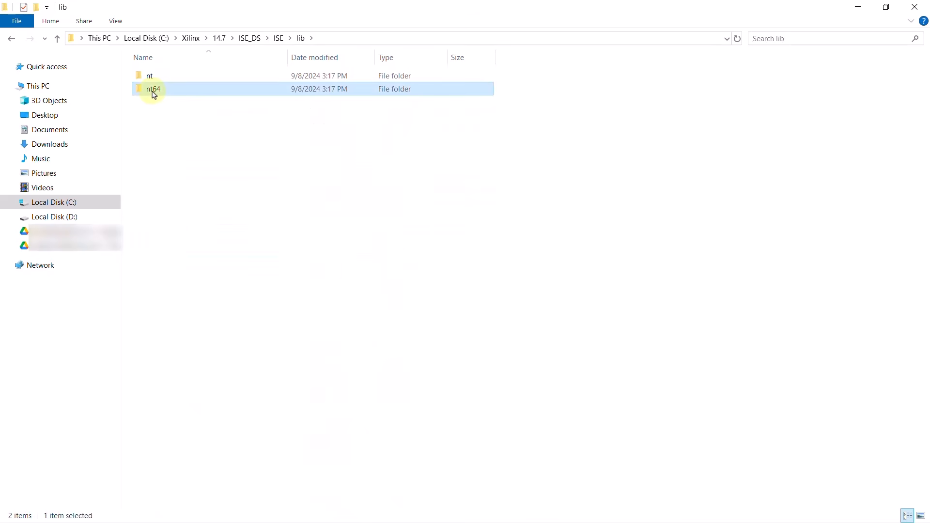
- Rename libPortability.dll in the ISE\lib\nt64 folder as libPortability.dll.orig
scroll(165, 218, down, 20)
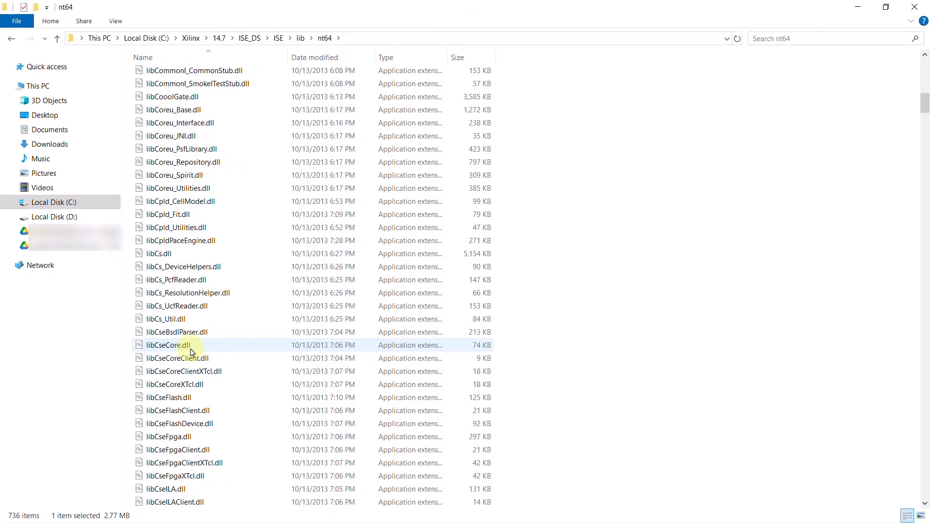
click(164, 201)
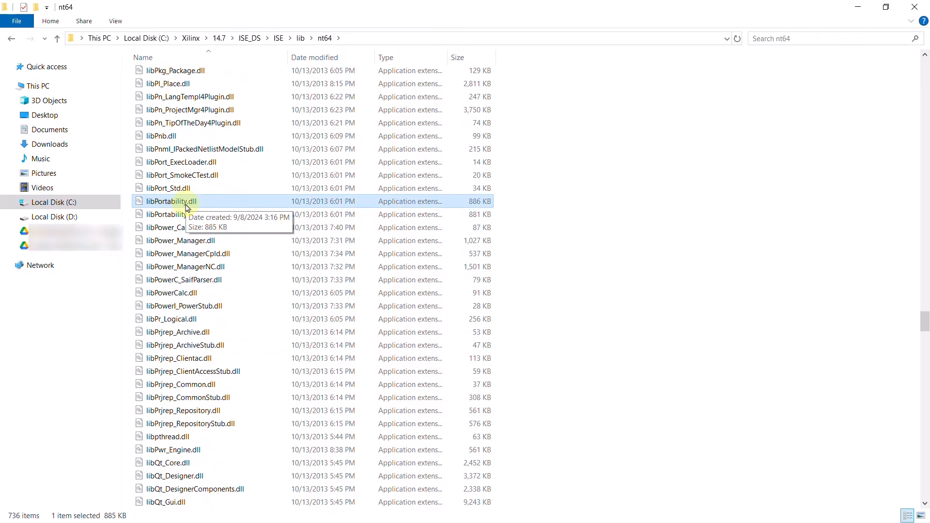
click(172, 208)
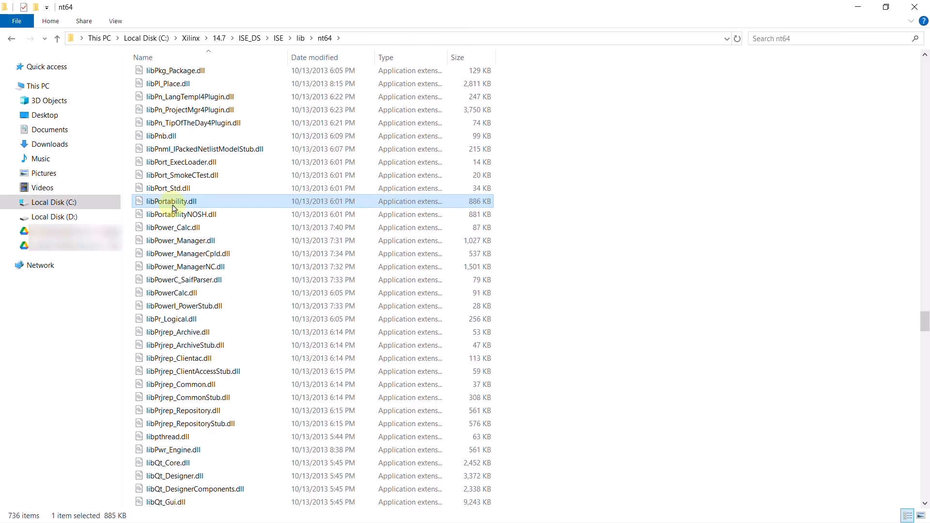
click(208, 201)
text(.orig)
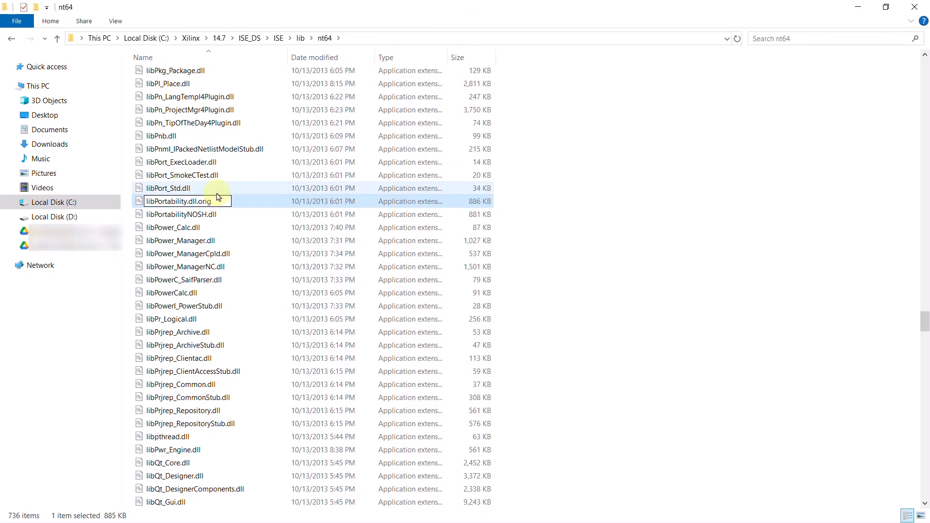
click(538, 207)
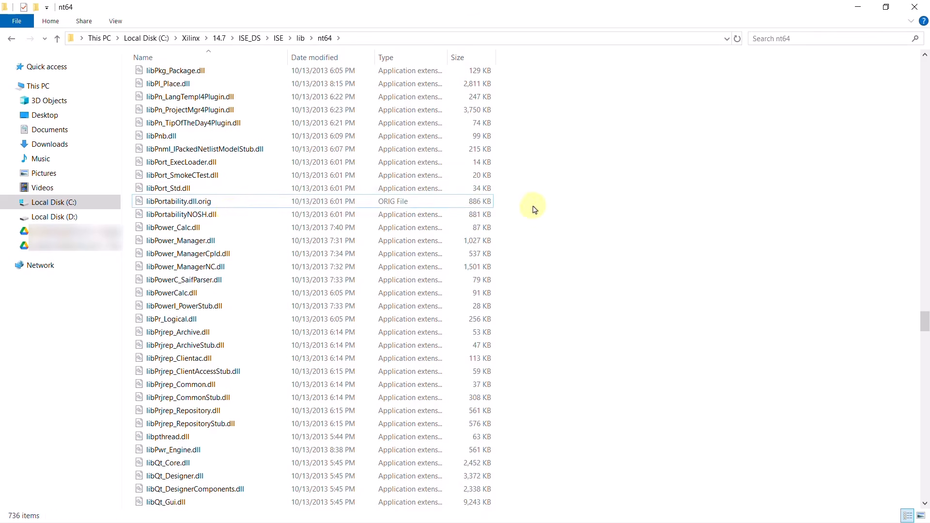
- Duplicate libPortabilityNOSH.dll in the same folder and rename the copy as libPortability.dll
click(175, 216)
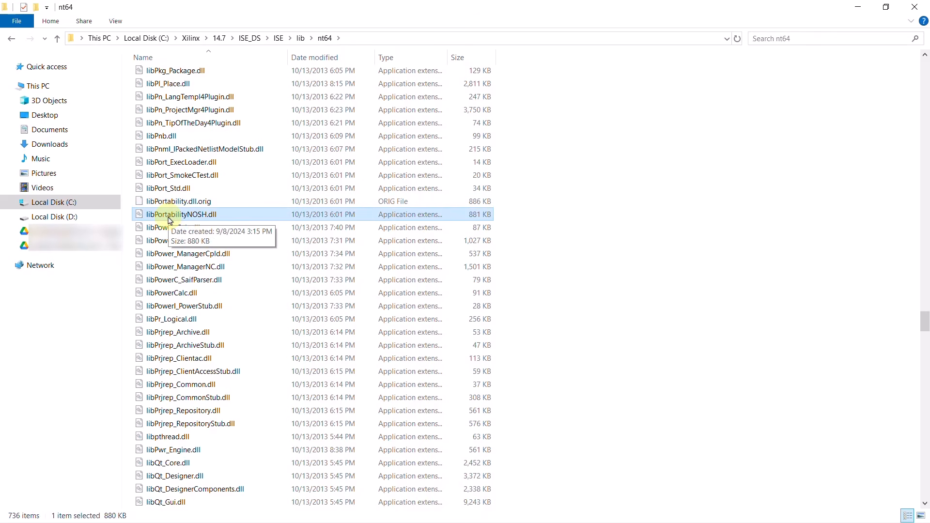
key(ctrl+c)
key(ctrl+v)
click(168, 202)
key(F2)
click(187, 216)
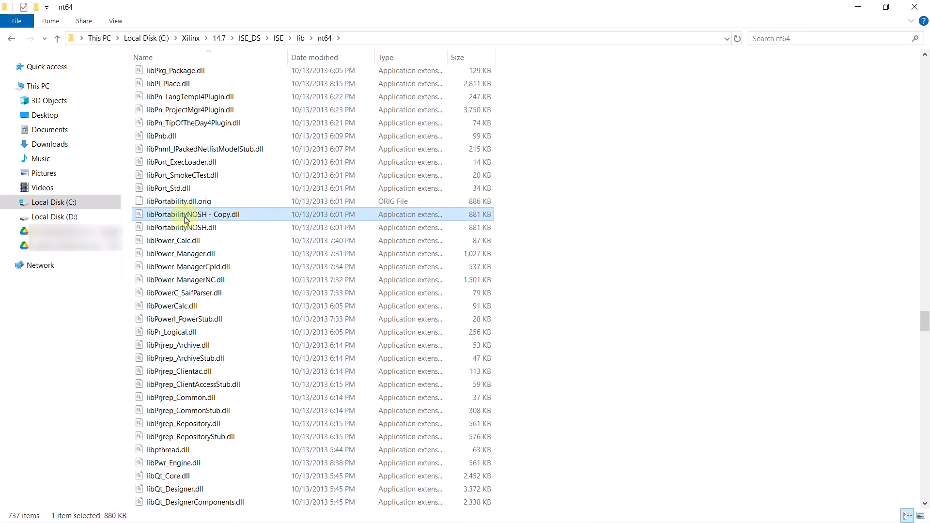
key(F2)
key(ctrl+a)
key(ctrl+v)
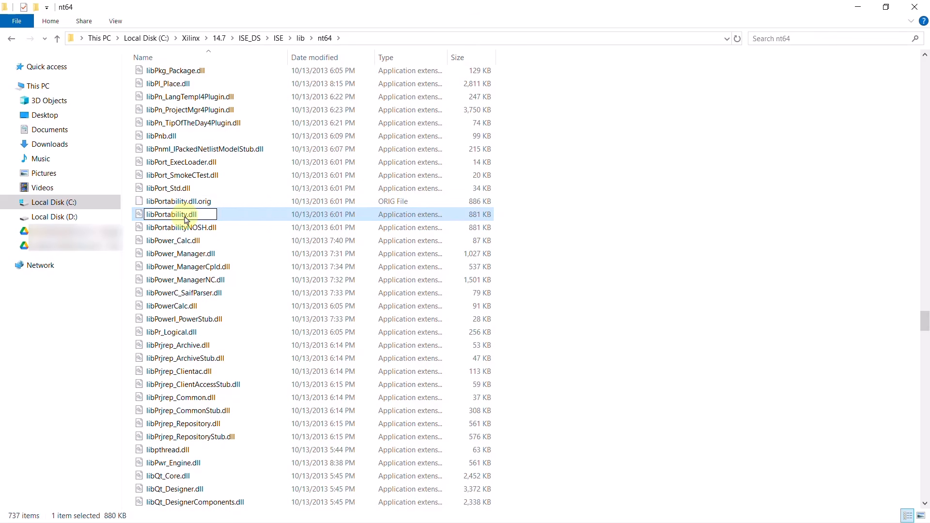
- Copy libPortabilityNOSH.dll into the folder C:\Xilinx\14.7\ISE_DS\common\lib\nt64
click(187, 229)
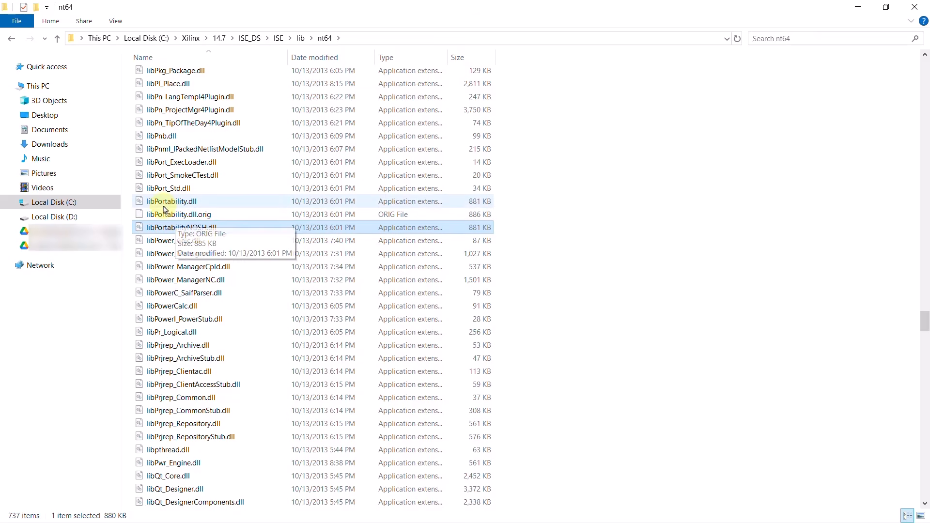
click(58, 39)
click(57, 39)
click(57, 38)
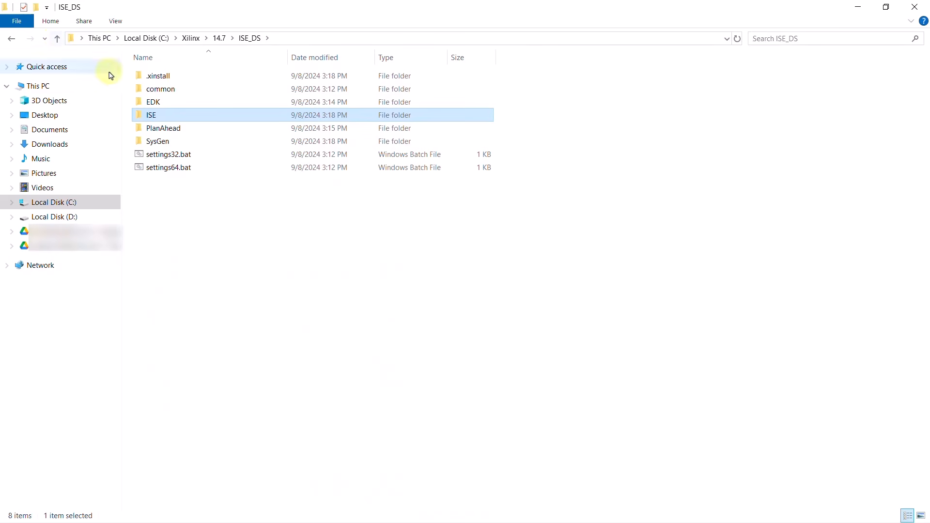
double_click(142, 90)
double_click(163, 141)
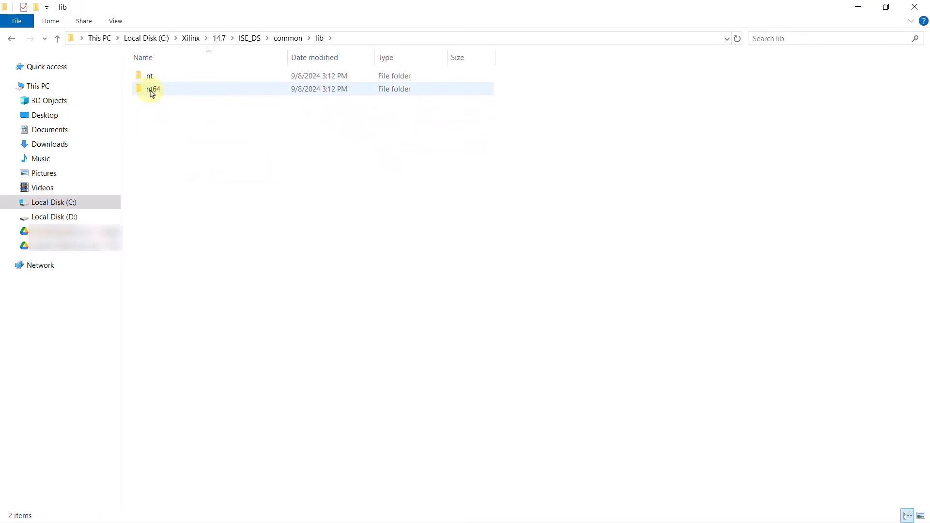
double_click(150, 92)
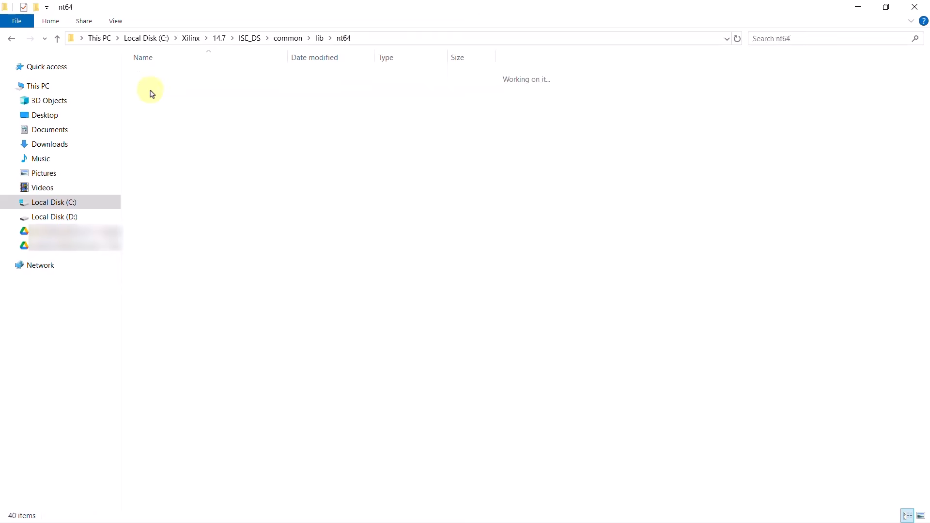
right_click(551, 234)
click(578, 356)
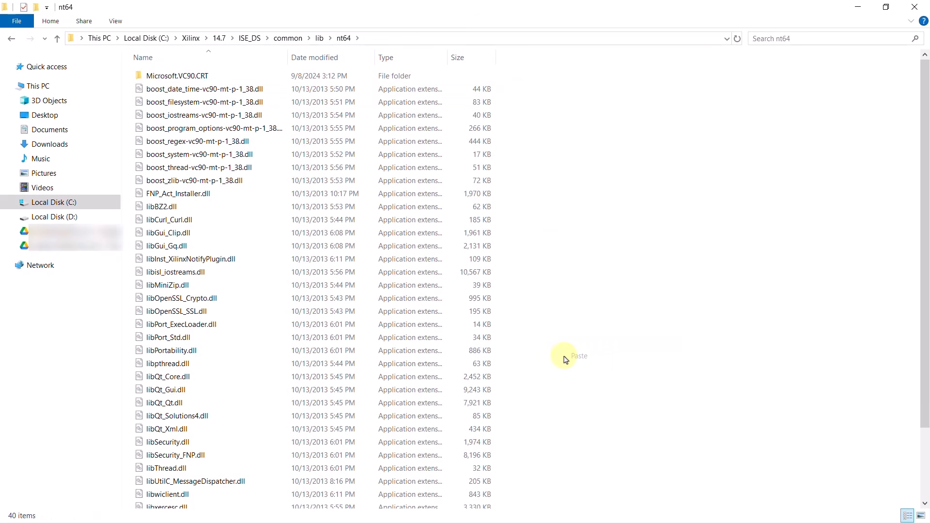
- Rename libPortability.dll in the common\lib\nt64 folder as libPortability.dll.orig
mouse_move(161, 274)
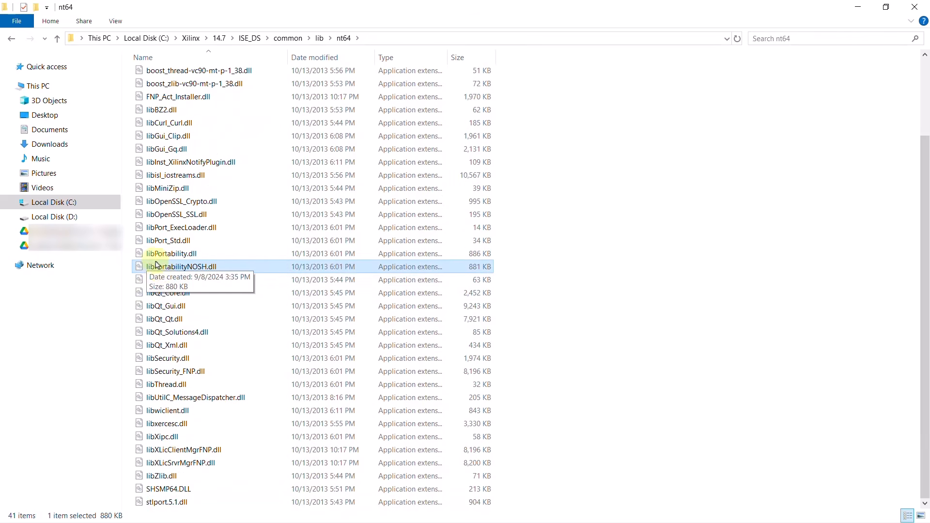
click(188, 257)
click(200, 255)
click(203, 256)
text(.orig)
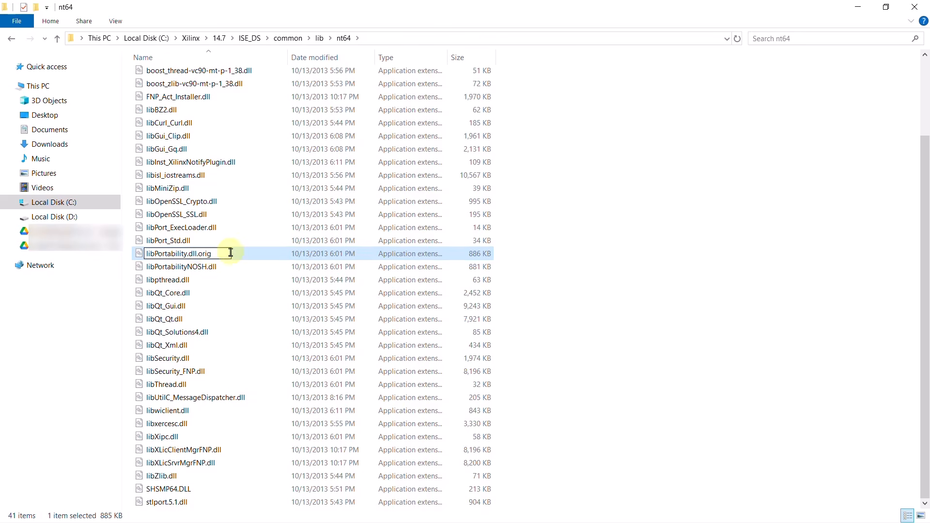
click(560, 266)
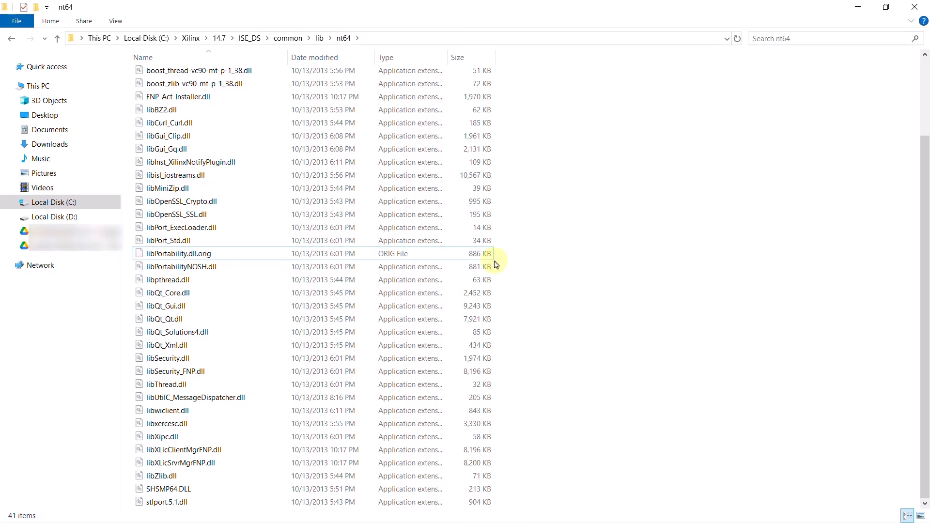
- Rename the pasted libPortabilityNOSH.dll in common\lib\nt64 as libPortability.dll
click(156, 253)
click(156, 253)
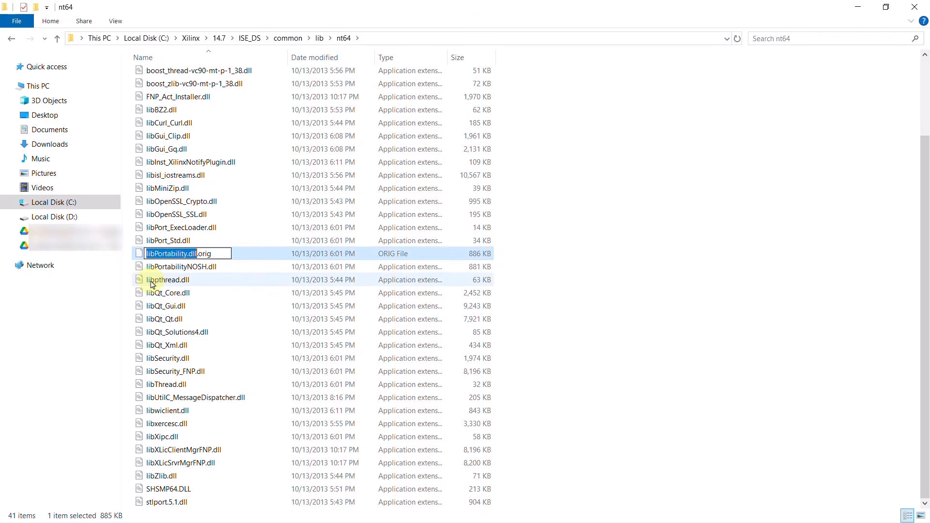
click(177, 268)
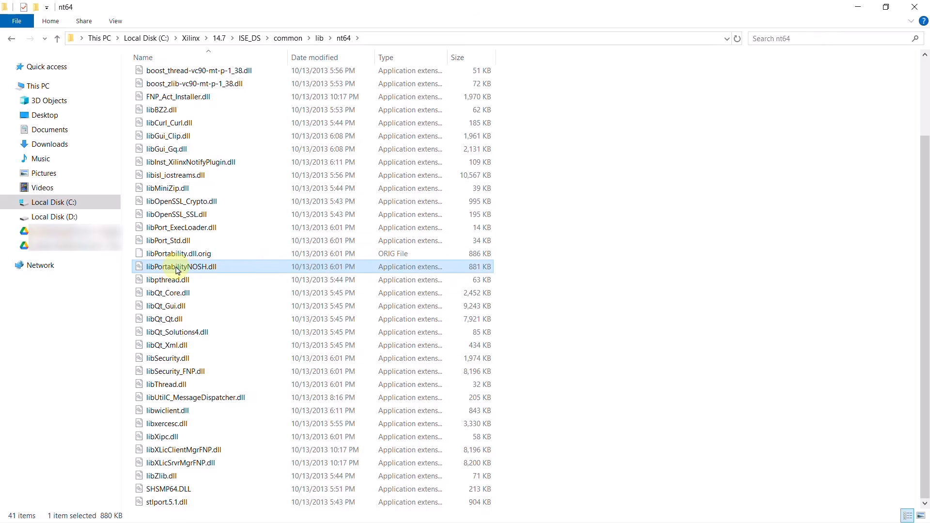
click(177, 268)
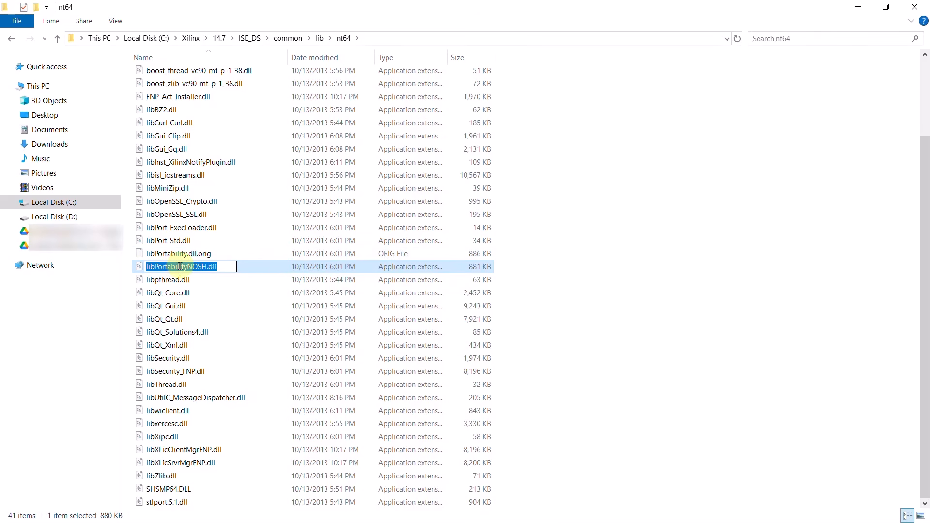
text(libPortability)
key(Return)
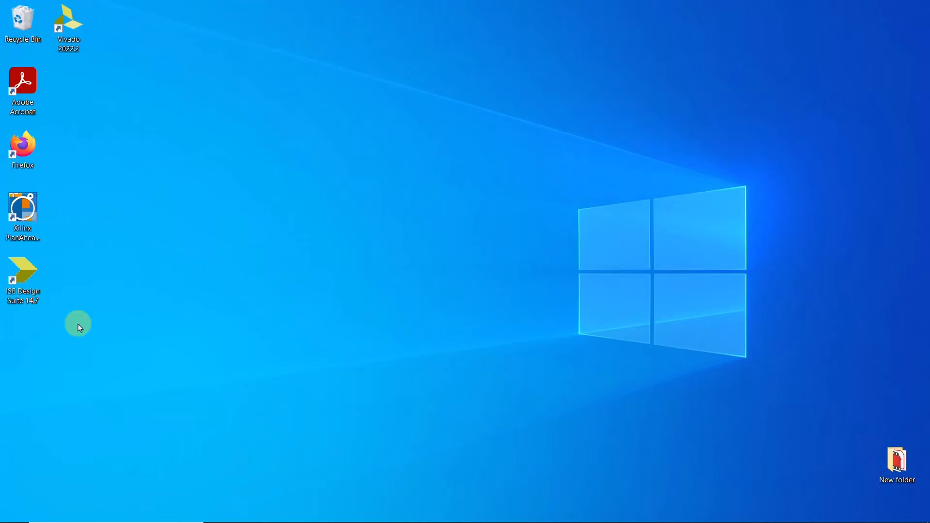
- Launch ISE Design Suite 14.7 from the desktop and open its Xilinx License Configuration Manager
click(16, 279)
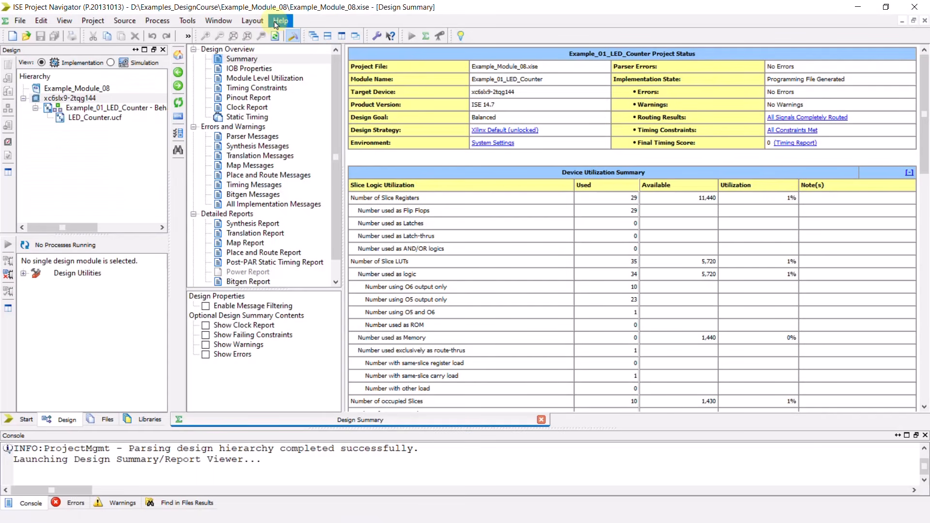
click(279, 21)
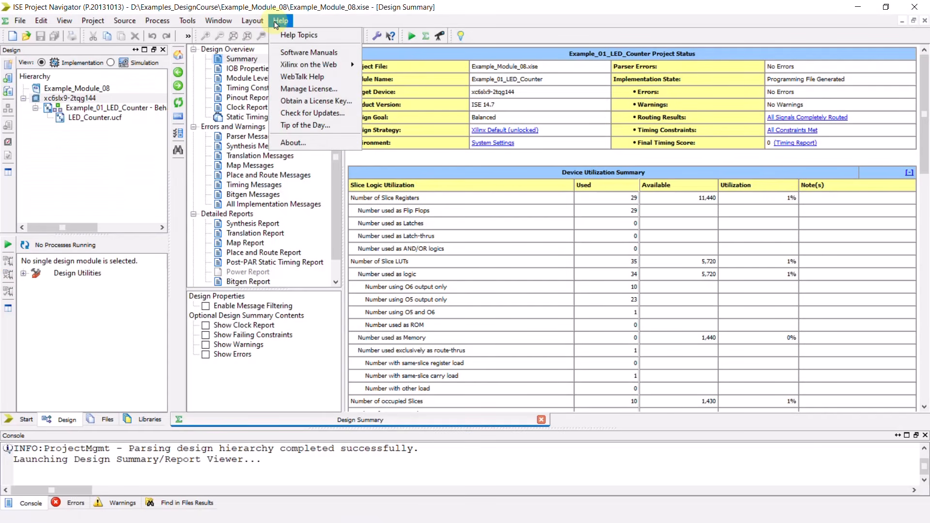
click(292, 93)
drag(294, 122, 179, 39)
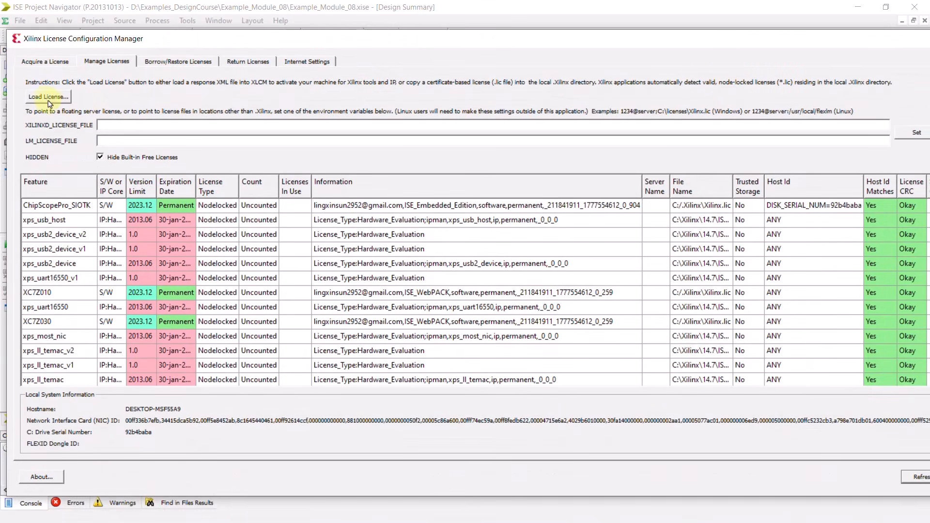
- Load the license file Xilinx.lic from C:\Xilinx\14.7, overwriting the existing license file
click(47, 99)
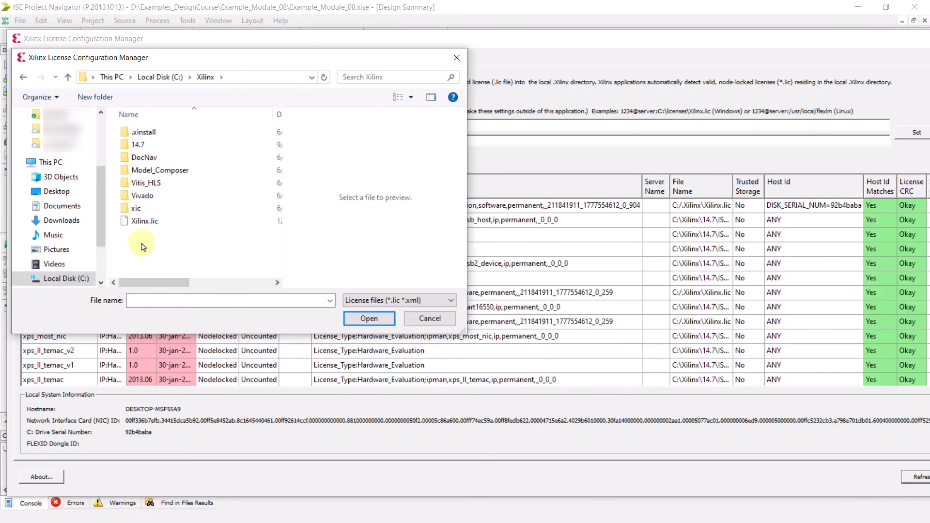
double_click(138, 145)
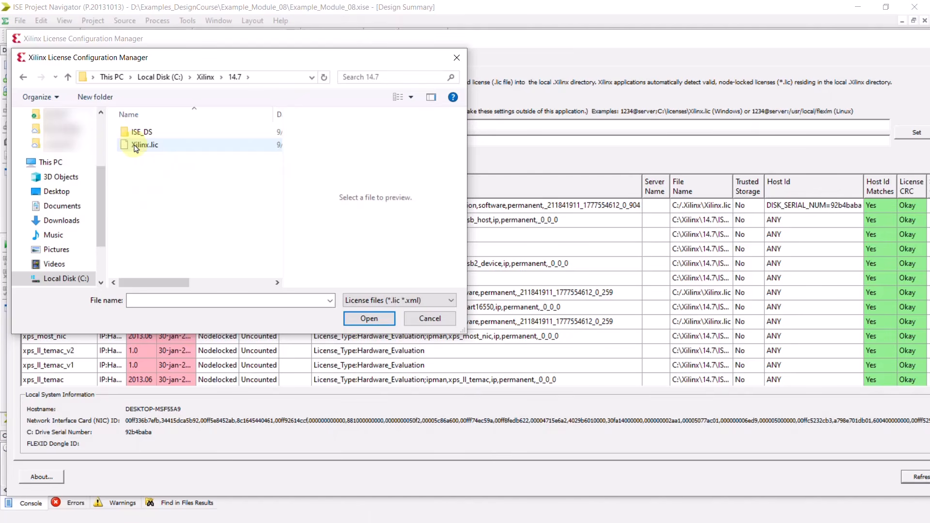
double_click(137, 145)
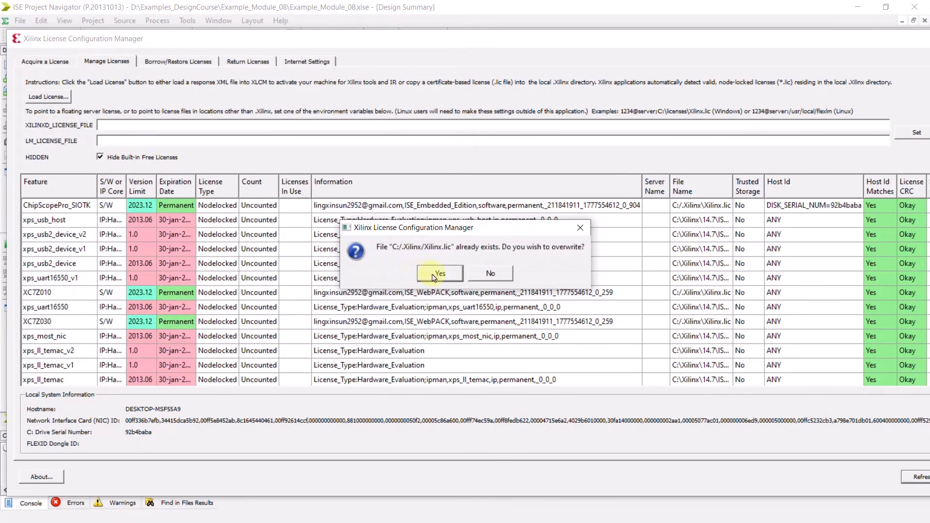
click(432, 277)
click(460, 281)
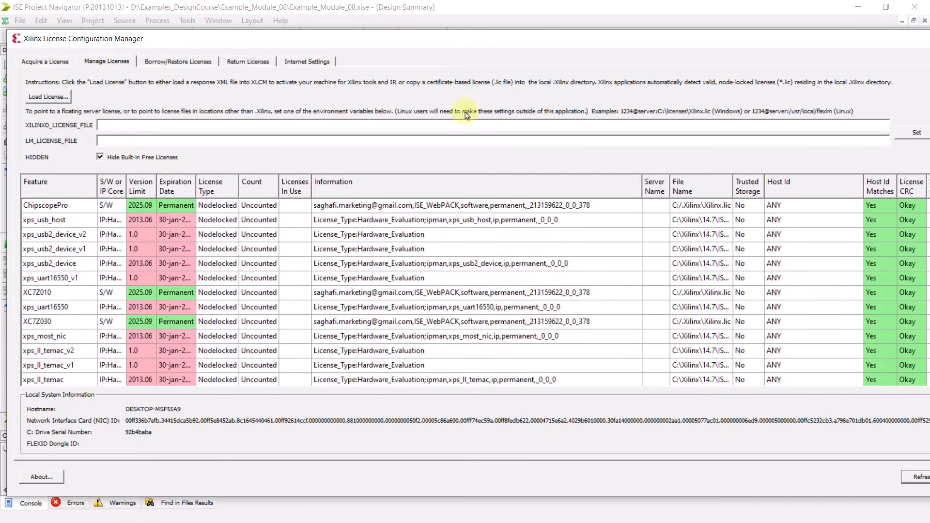
- Maximize the license manager, sort the licenses by version limit in descending order, review the list and close the manager
double_click(415, 39)
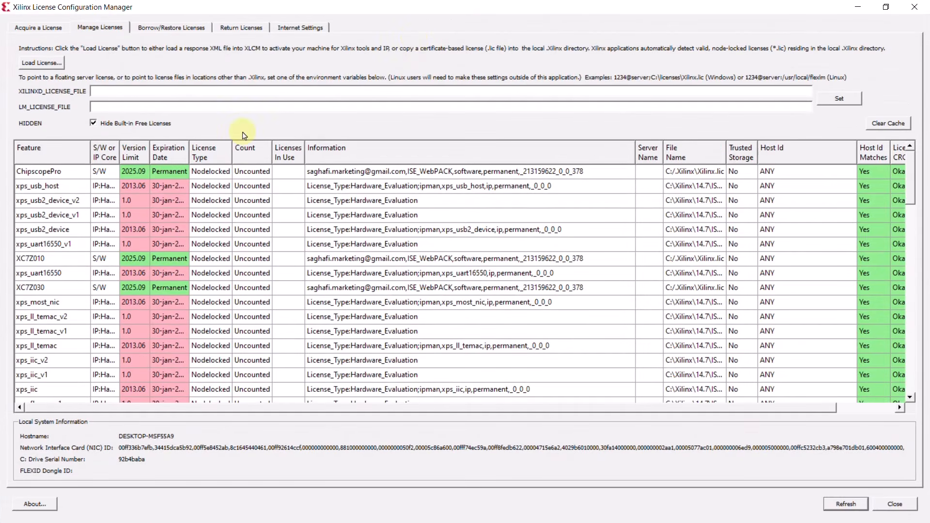
click(135, 153)
click(136, 154)
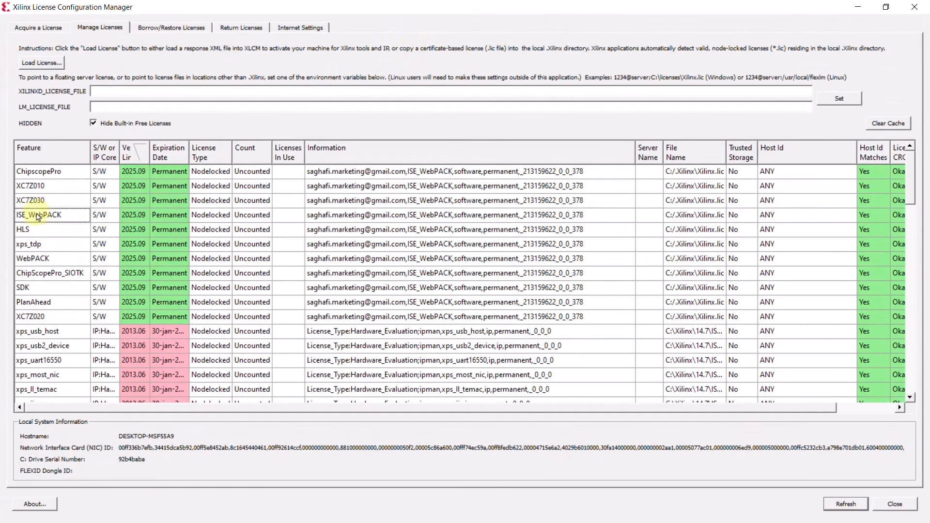
scroll(44, 242, down, 15)
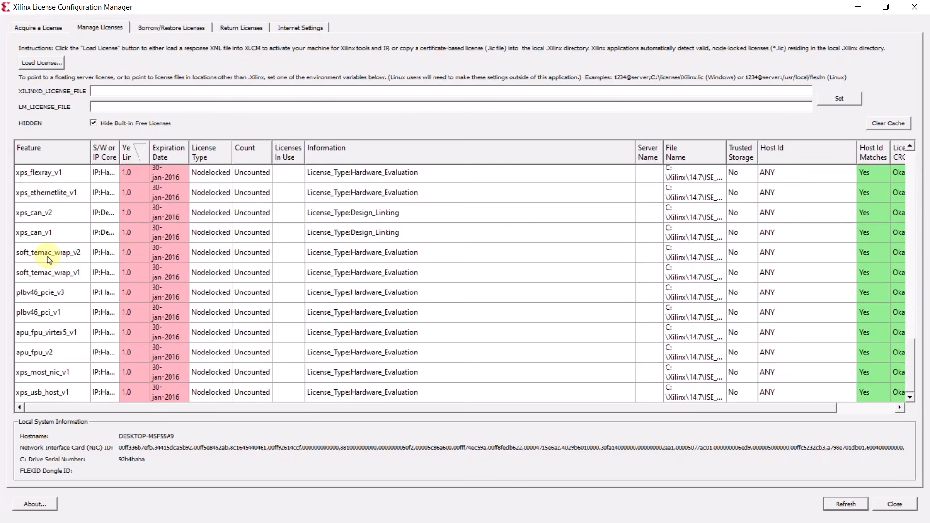
scroll(48, 258, up, 7)
click(895, 509)
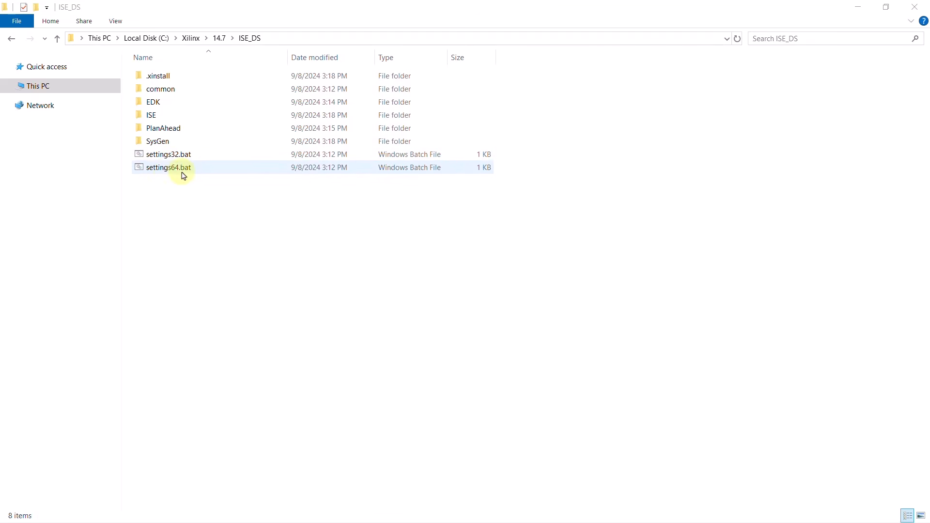
- Select the file settings64.bat in C:\Xilinx\14.7\ISE_DS
click(153, 171)
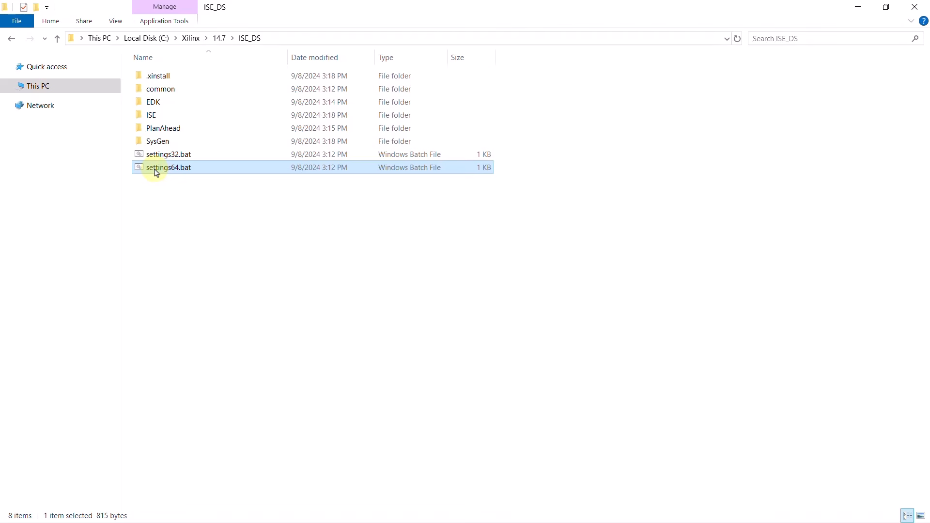